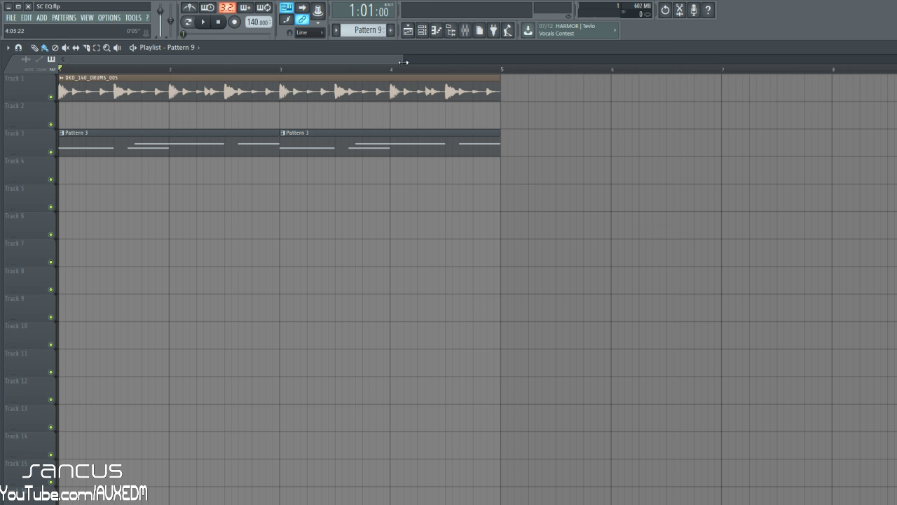
Enlarge the playlist view so the four-bar loop fills it, and play the drums and bass together.
{"action": "left_click_drag", "start_coordinate": [404, 56], "coordinate": [249, 56]}
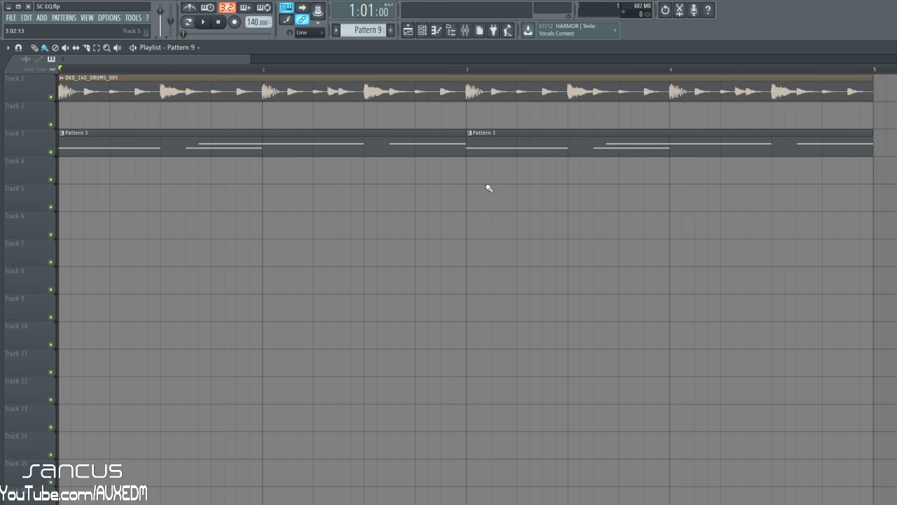
{"action": "key", "text": "space"}
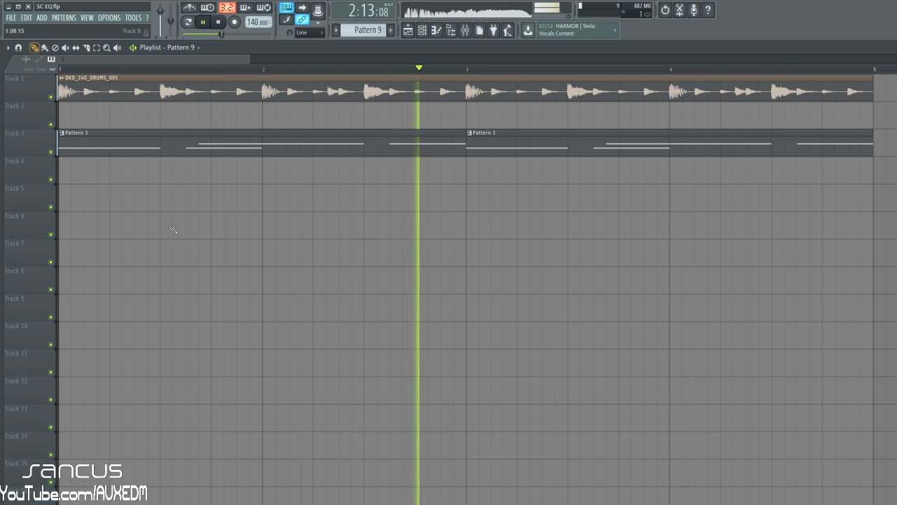
{"action": "key", "text": "space"}
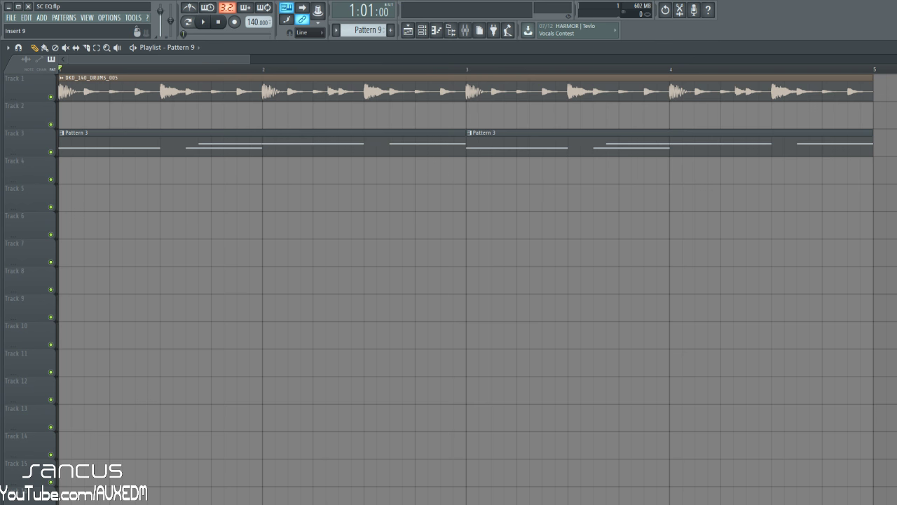
Open the mixer and look over the DKD_140_DRUMS_032 and Bass tracks with their effect slots.
{"action": "key", "text": "F9"}
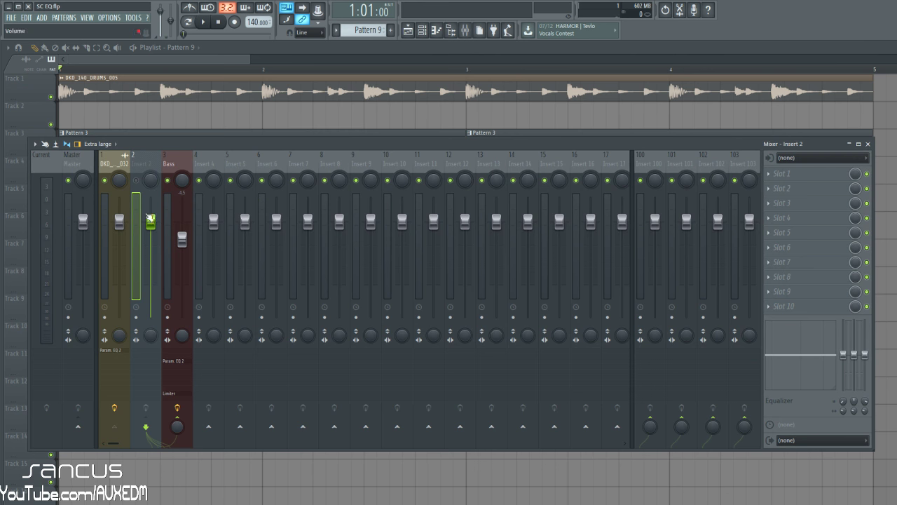
{"action": "left_click", "coordinate": [118, 163]}
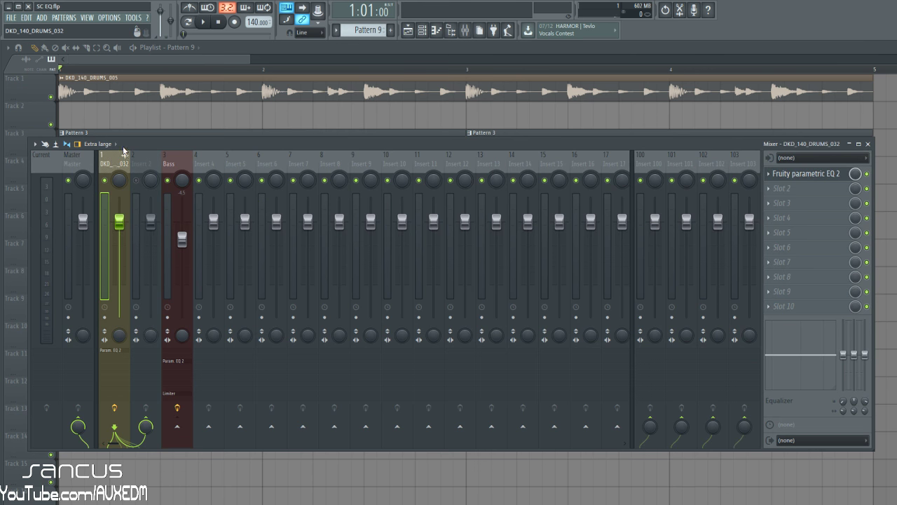
{"action": "left_click", "coordinate": [166, 167]}
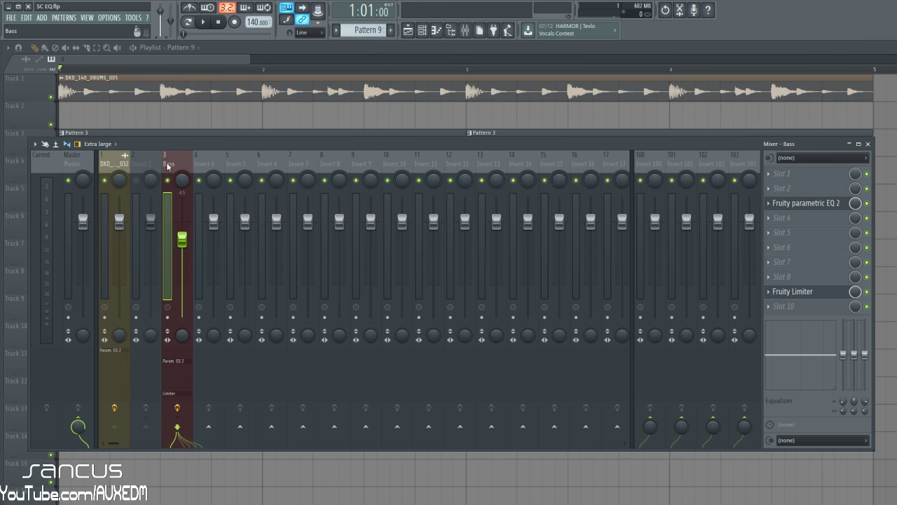
Open the Bass channel's Serum synth and review its oscillators, LFO 1, LFO 2 and effects, closing it when done.
{"action": "left_click", "coordinate": [422, 31]}
{"action": "left_click", "coordinate": [262, 137]}
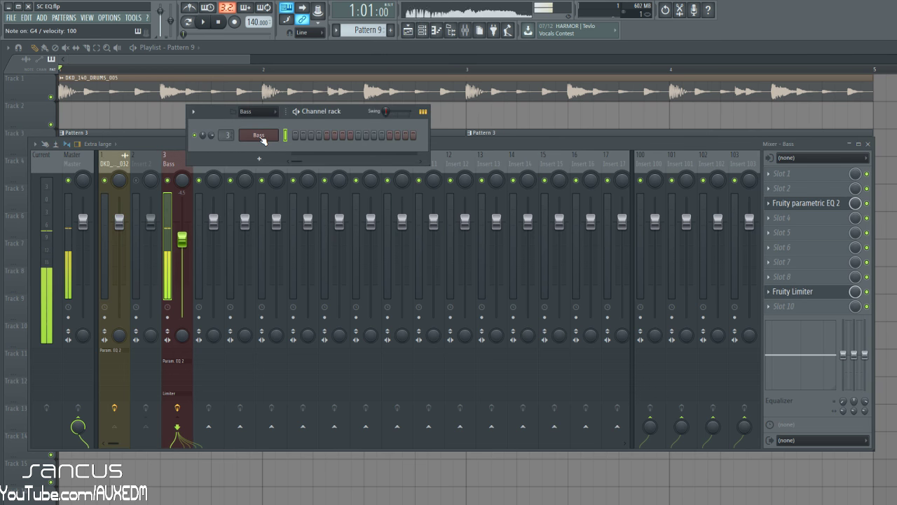
{"action": "left_click_drag", "start_coordinate": [267, 129], "coordinate": [409, 89]}
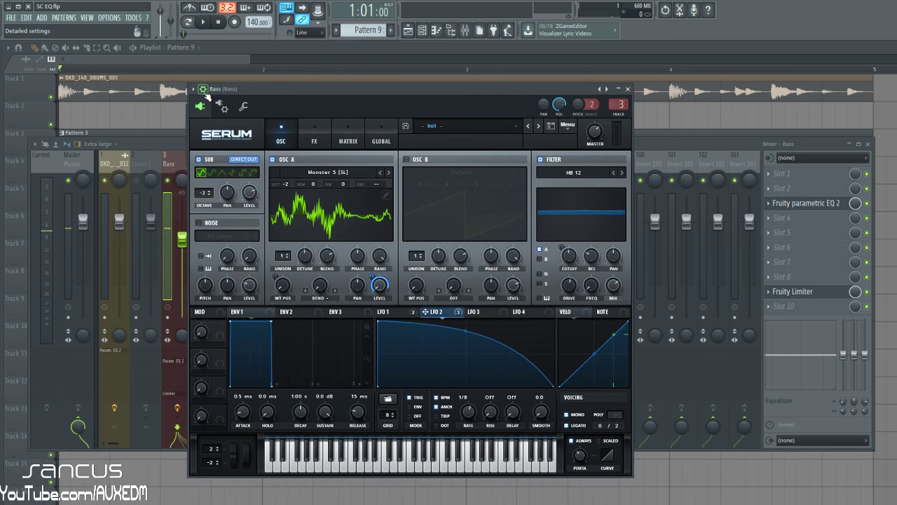
{"action": "left_click", "coordinate": [203, 89]}
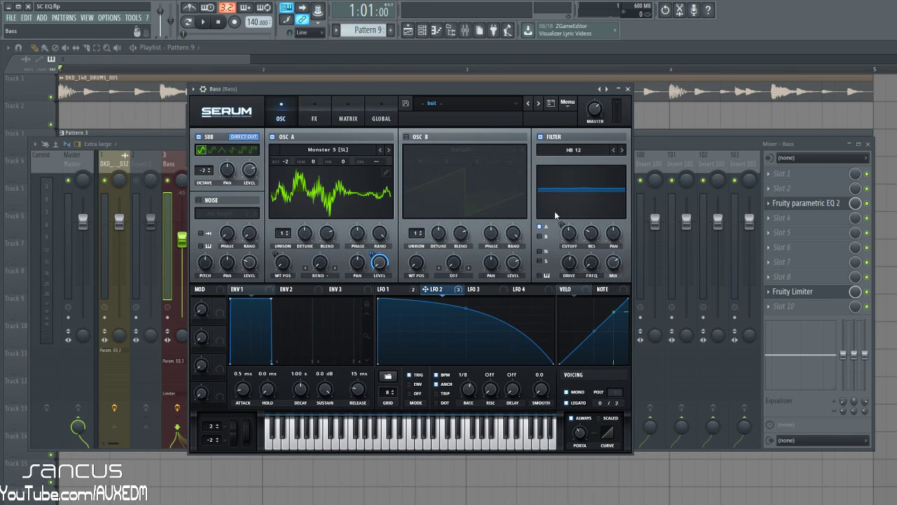
{"action": "left_click", "coordinate": [393, 292]}
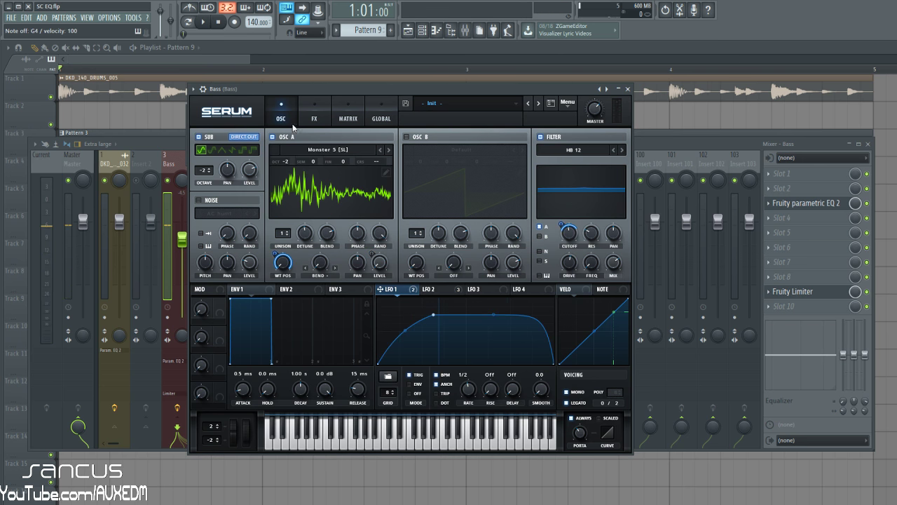
{"action": "left_click", "coordinate": [317, 112]}
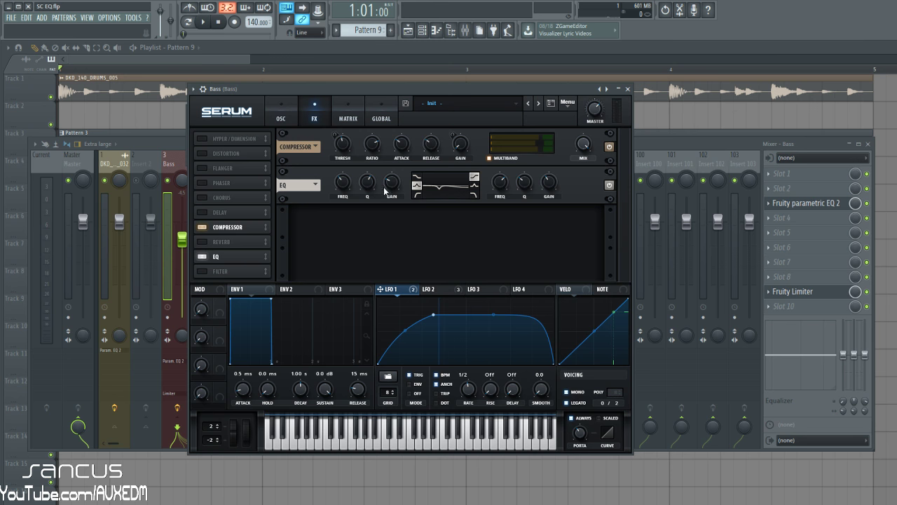
{"action": "left_click", "coordinate": [455, 290]}
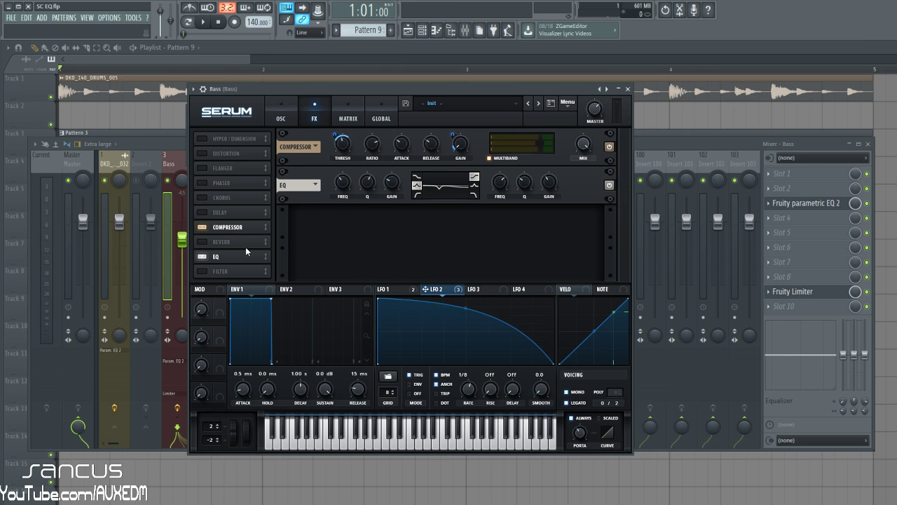
{"action": "left_click", "coordinate": [627, 89]}
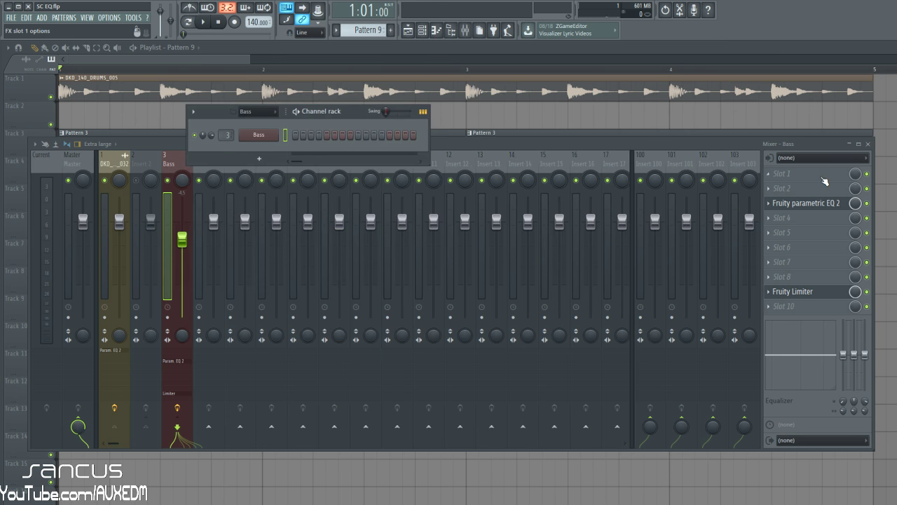
Inspect the Bass track's Fruity parametric EQ 2 and Fruity Limiter, closing the limiter when done.
{"action": "left_click", "coordinate": [804, 203]}
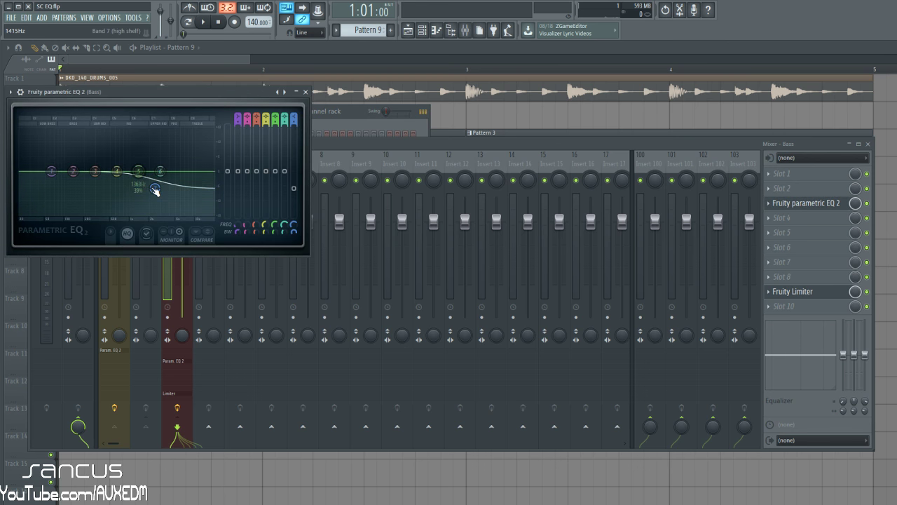
{"action": "left_click", "coordinate": [799, 291]}
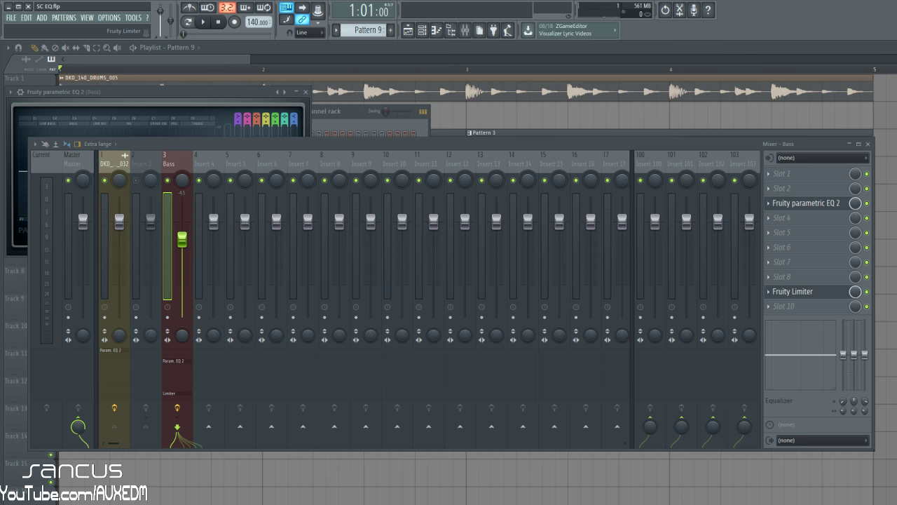
{"action": "left_click", "coordinate": [799, 290]}
{"action": "left_click_drag", "start_coordinate": [535, 220], "coordinate": [371, 164]}
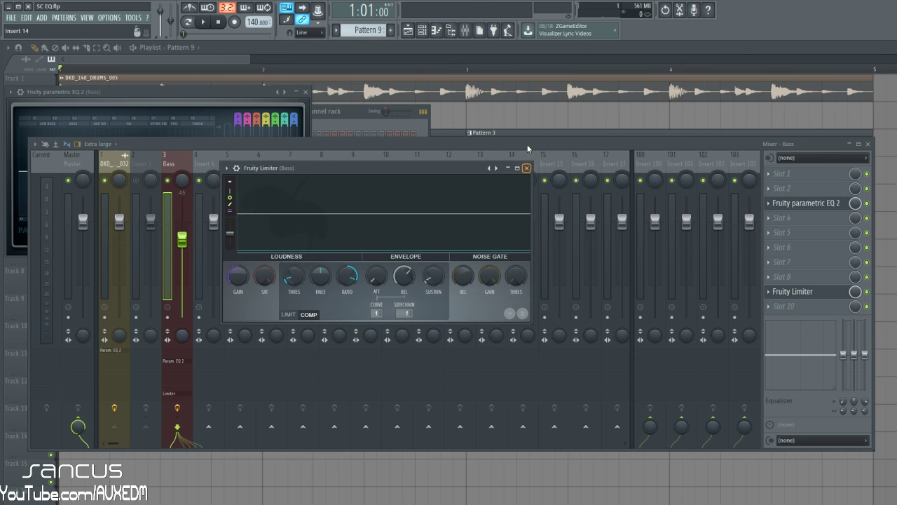
{"action": "left_click", "coordinate": [526, 167]}
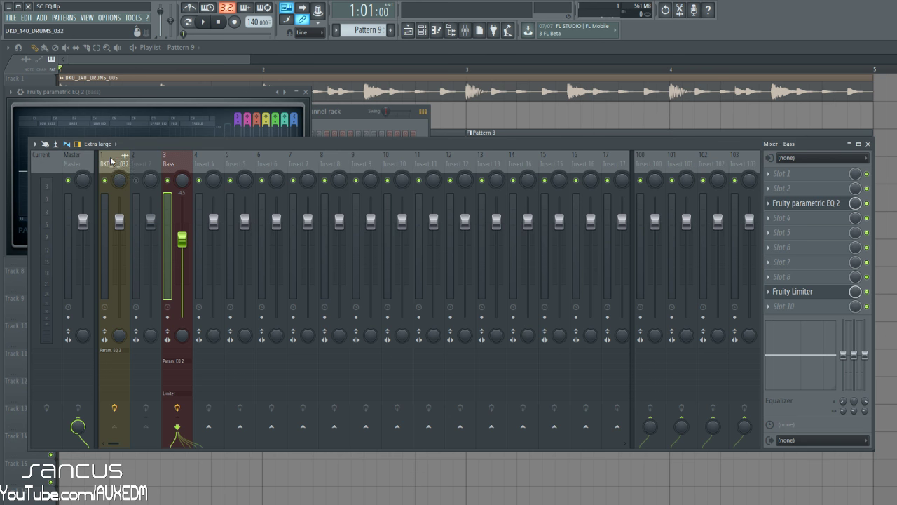
Remove and re-enable the send from the DKD_140_DRUMS_032 track to Insert 2.
{"action": "left_click", "coordinate": [111, 160]}
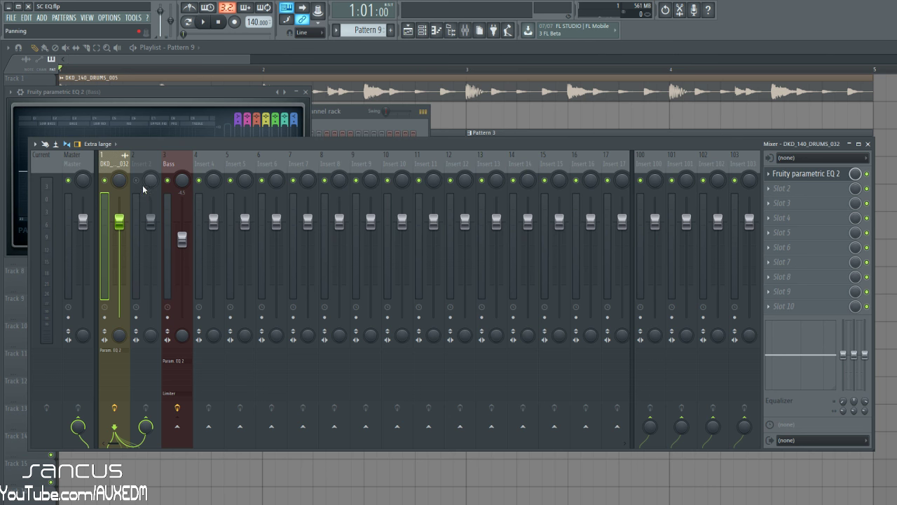
{"action": "left_click", "coordinate": [143, 428]}
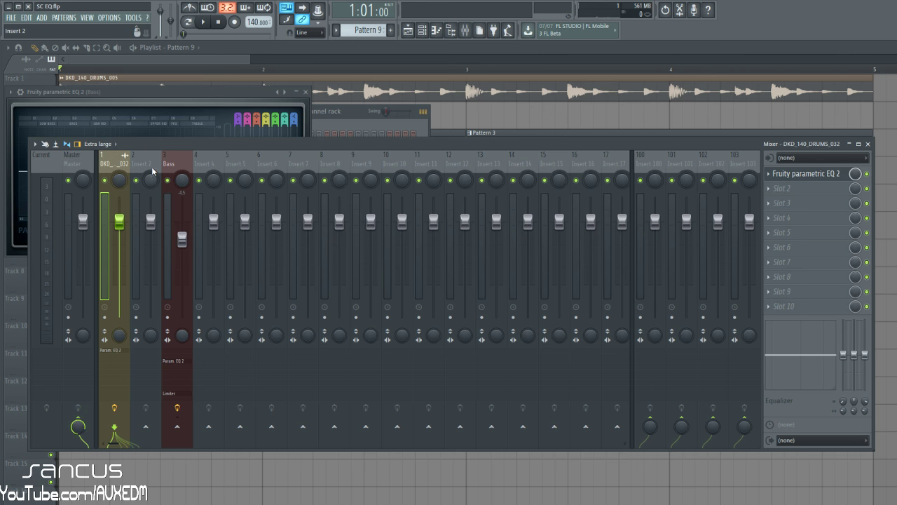
{"action": "left_click", "coordinate": [145, 428]}
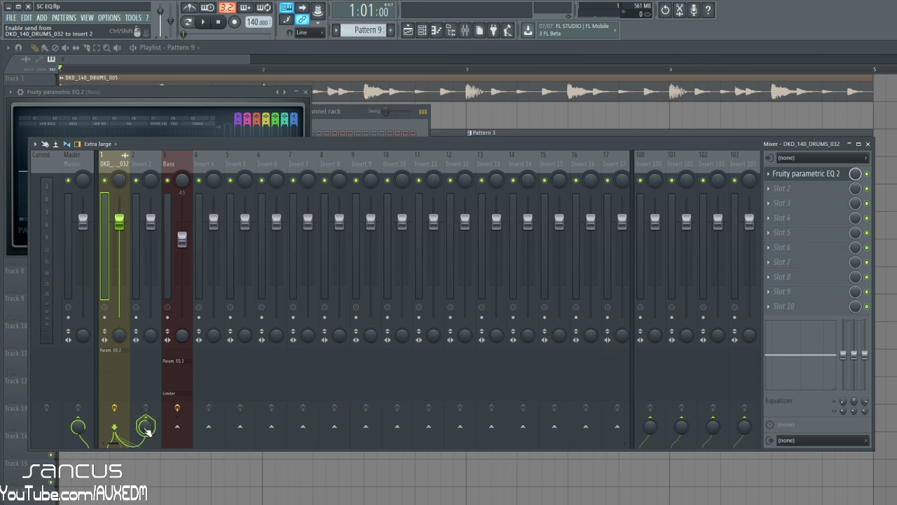
Toggle Insert 2's send to the Master on and off, leaving it disabled.
{"action": "left_click", "coordinate": [141, 168]}
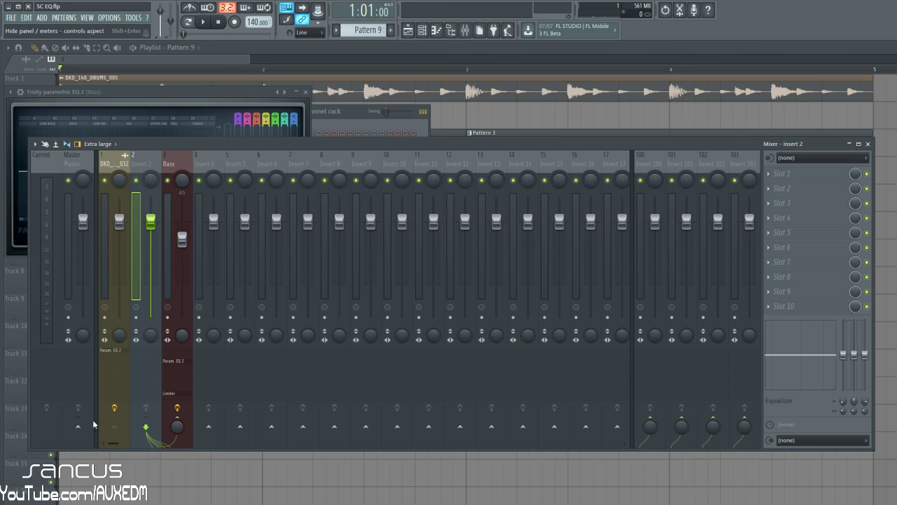
{"action": "left_click", "coordinate": [79, 427]}
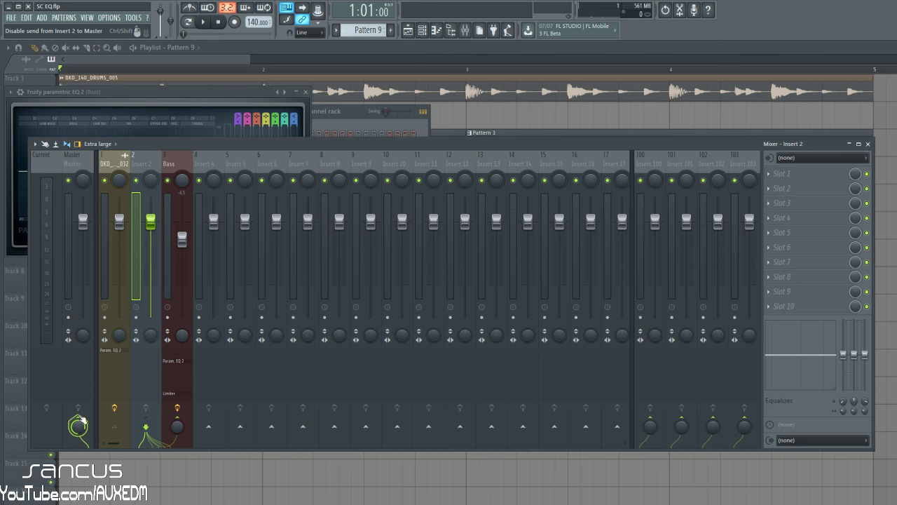
{"action": "left_click", "coordinate": [79, 426]}
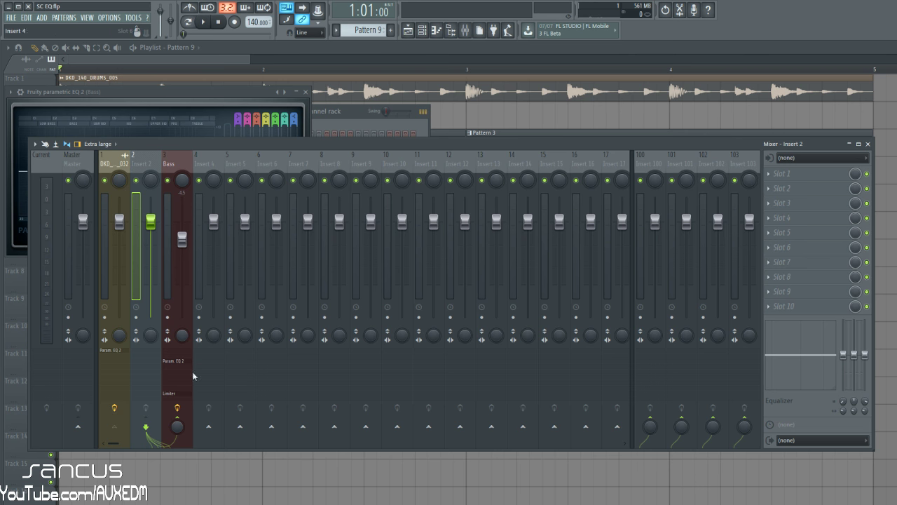
Sidechain Insert 2 to the Bass track.
{"action": "left_click", "coordinate": [177, 426]}
{"action": "left_click", "coordinate": [178, 427]}
{"action": "left_click", "coordinate": [178, 427]}
{"action": "right_click", "coordinate": [178, 422]}
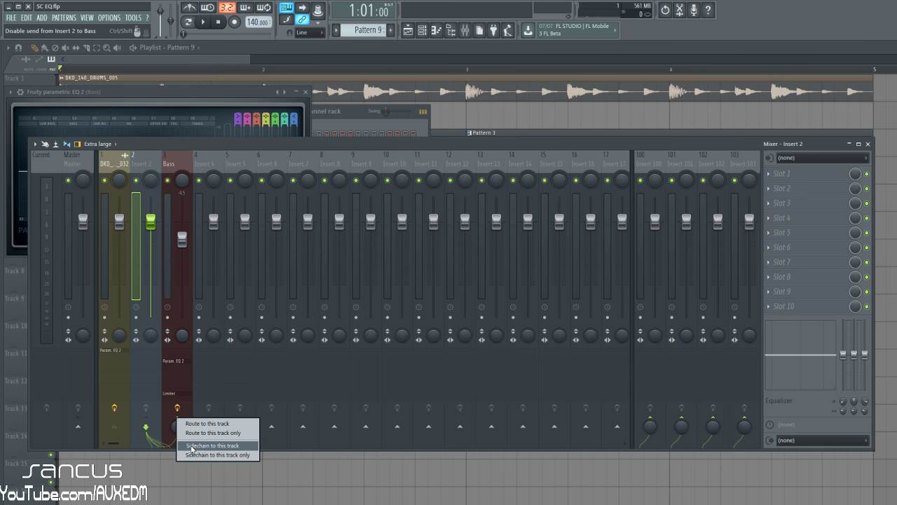
{"action": "left_click", "coordinate": [191, 445]}
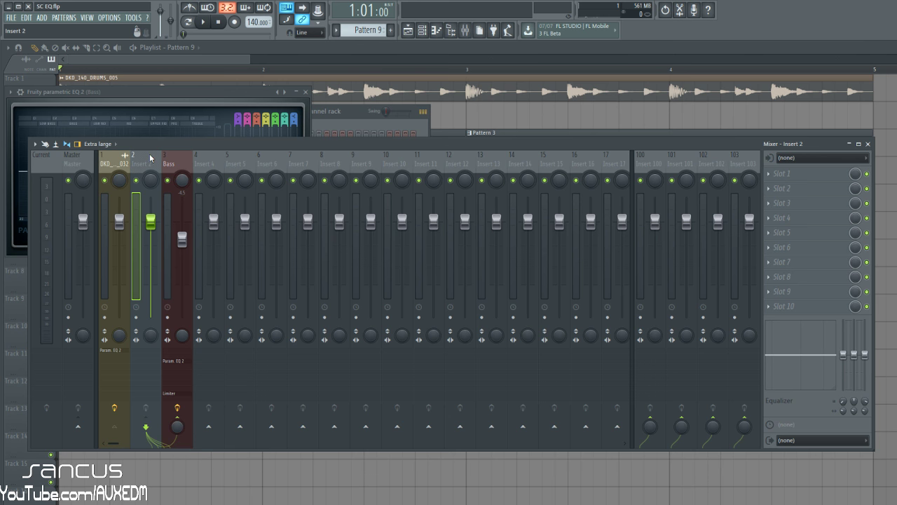
Compare the routing of the DKD_140_DRUMS_032 track with that of Insert 2.
{"action": "left_click", "coordinate": [126, 164]}
{"action": "left_click", "coordinate": [132, 166]}
{"action": "left_click", "coordinate": [122, 166]}
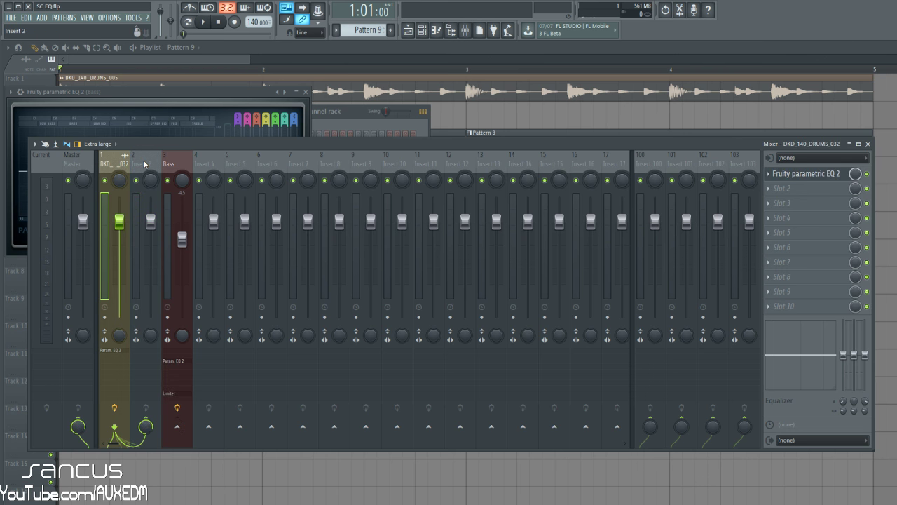
{"action": "left_click", "coordinate": [146, 165]}
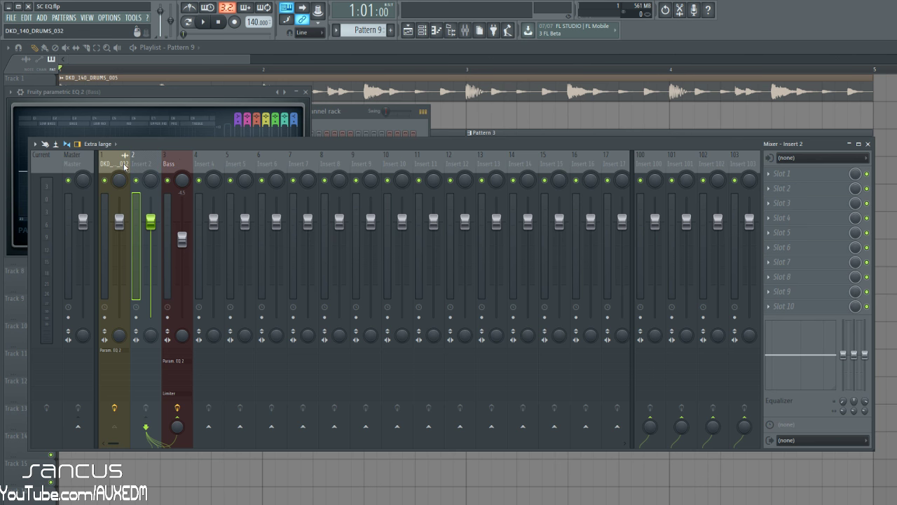
{"action": "left_click", "coordinate": [120, 166]}
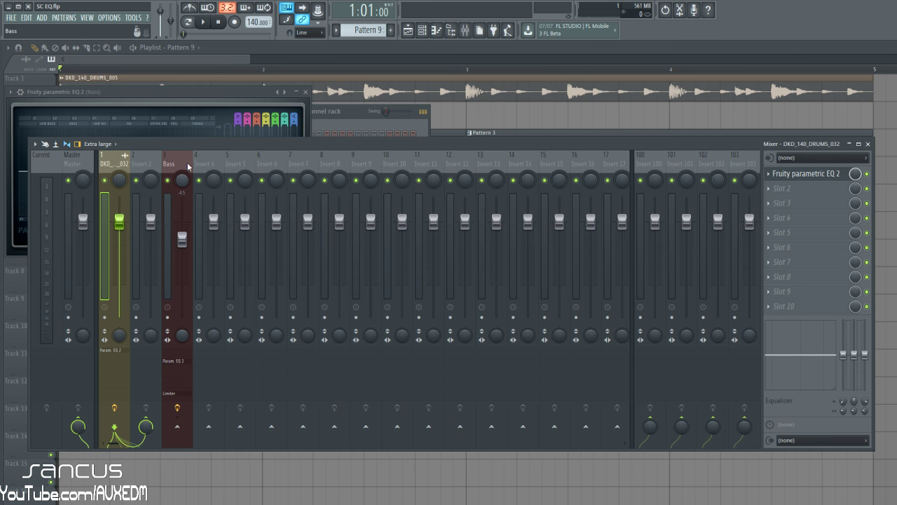
Set the sidechain input of the Bass track's Fruity Limiter compressor to Insert 2.
{"action": "left_click", "coordinate": [168, 214]}
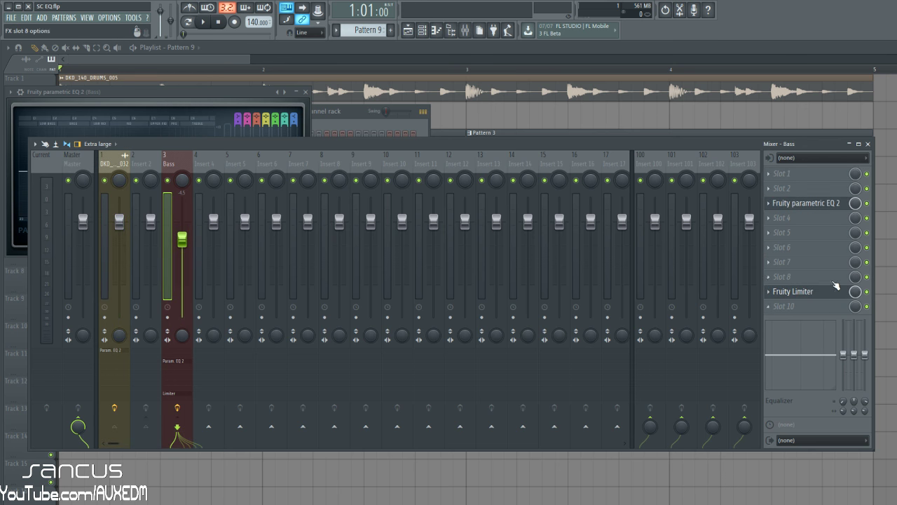
{"action": "left_click", "coordinate": [789, 291]}
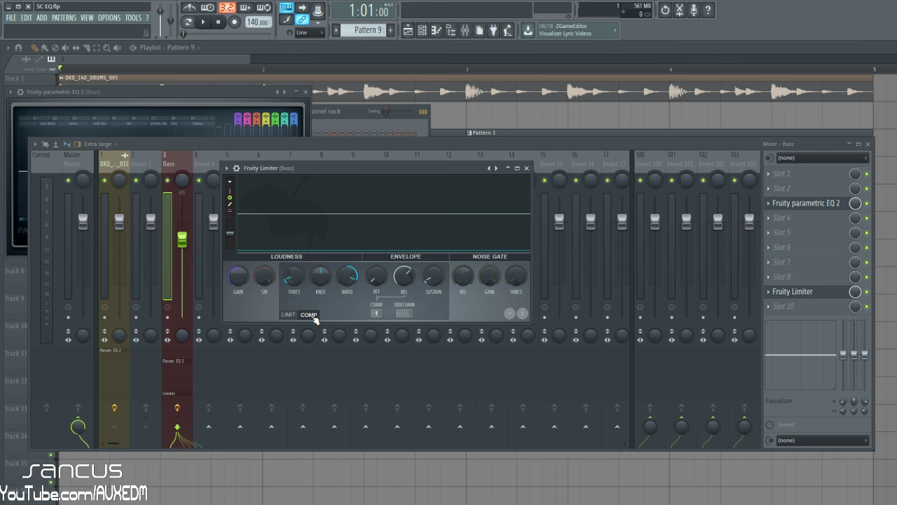
{"action": "left_click", "coordinate": [403, 313]}
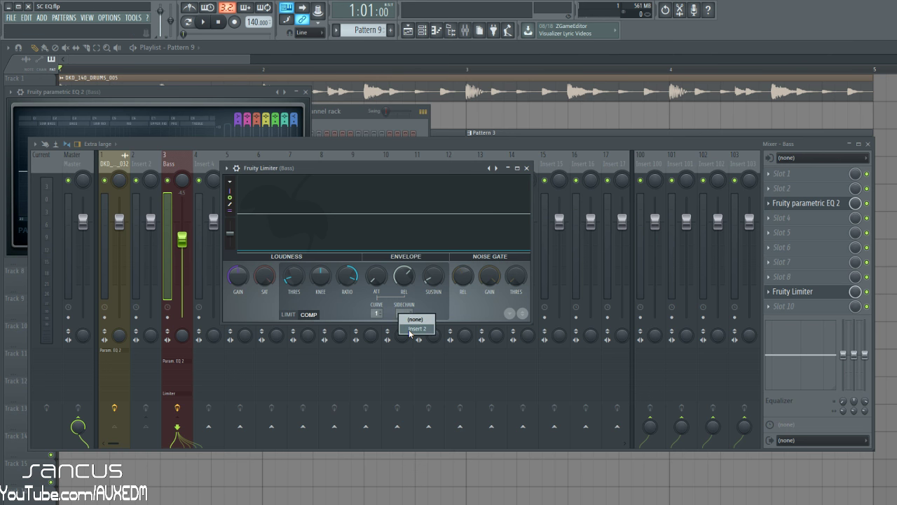
{"action": "left_click", "coordinate": [412, 329]}
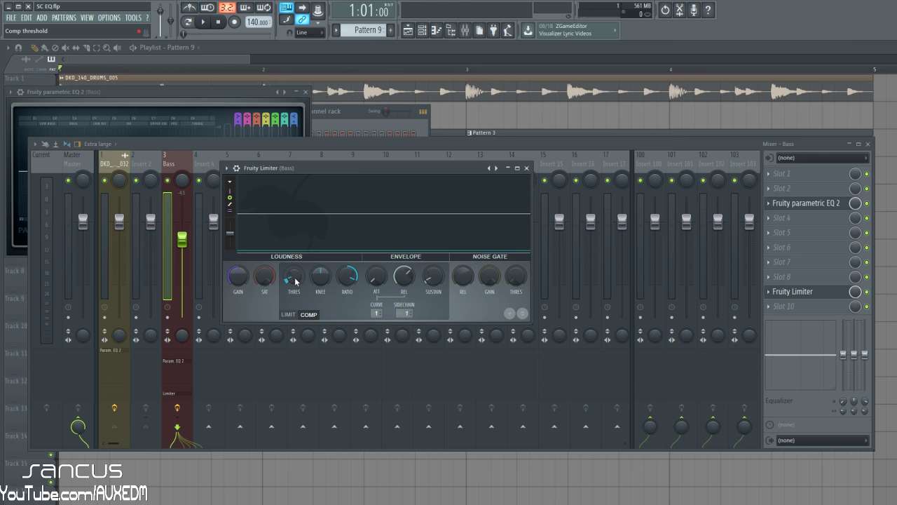
Play the loop and check how the Bass limiter's compressor, including its threshold, ducks the bass under the drums.
{"action": "mouse_move", "coordinate": [294, 277]}
{"action": "left_mouse_down"}
{"action": "mouse_move", "coordinate": [282, 275]}
{"action": "mouse_move", "coordinate": [283, 265]}
{"action": "left_mouse_up"}
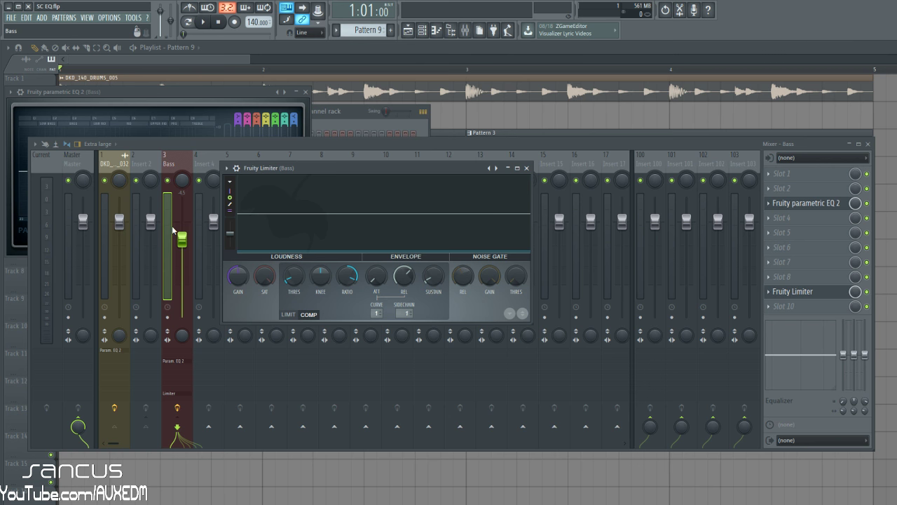
{"action": "key", "text": "space"}
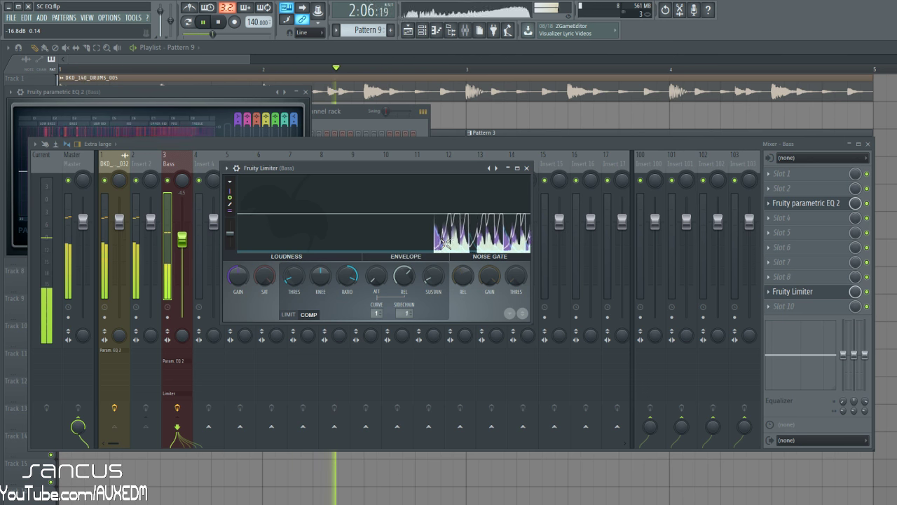
{"action": "key", "text": "space"}
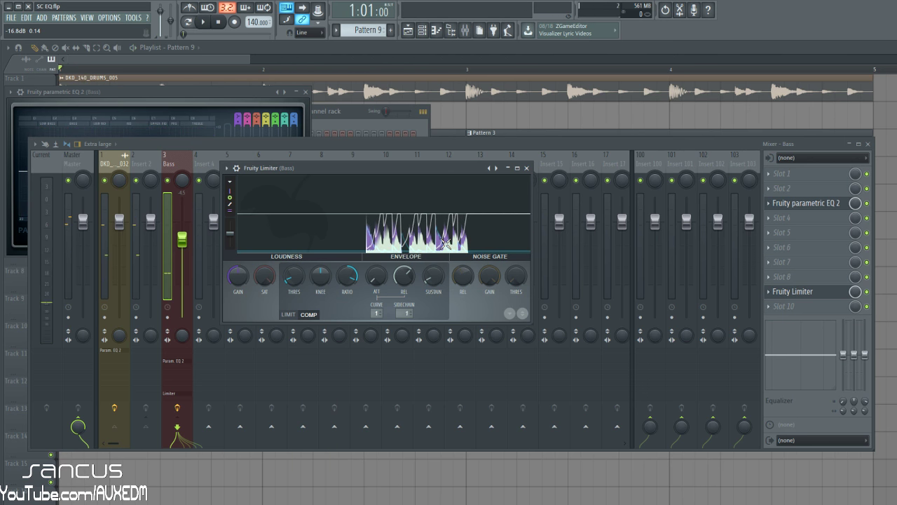
Insert Fruity Parametric EQ 2 in the first effect slot of Insert 2 and load its next preset.
{"action": "left_click", "coordinate": [142, 168]}
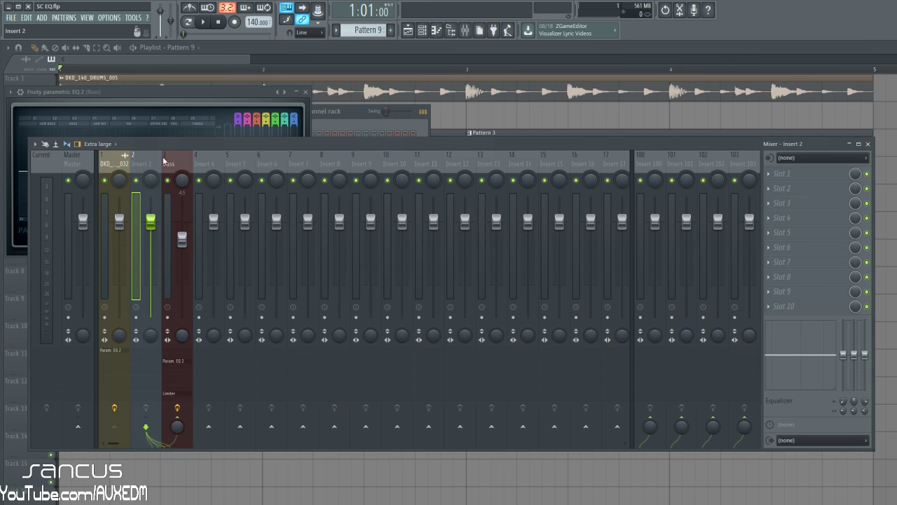
{"action": "left_click", "coordinate": [779, 174]}
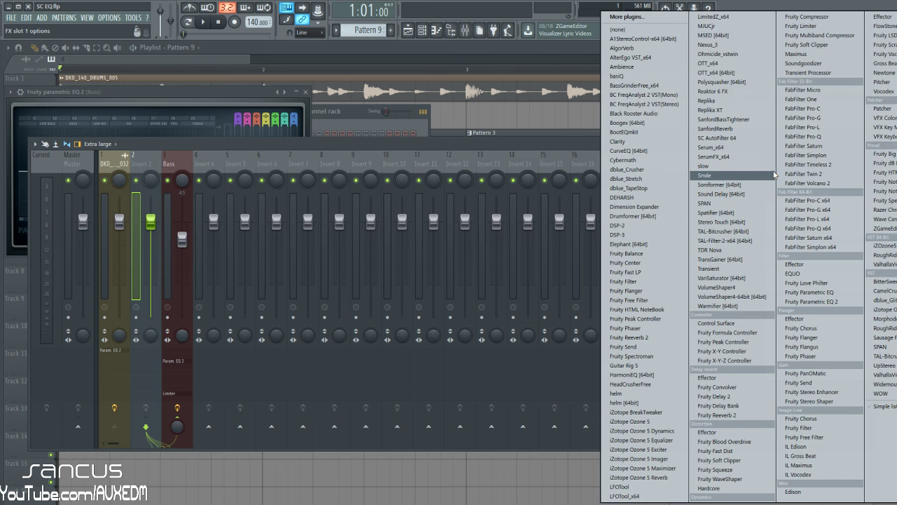
{"action": "left_click", "coordinate": [823, 307]}
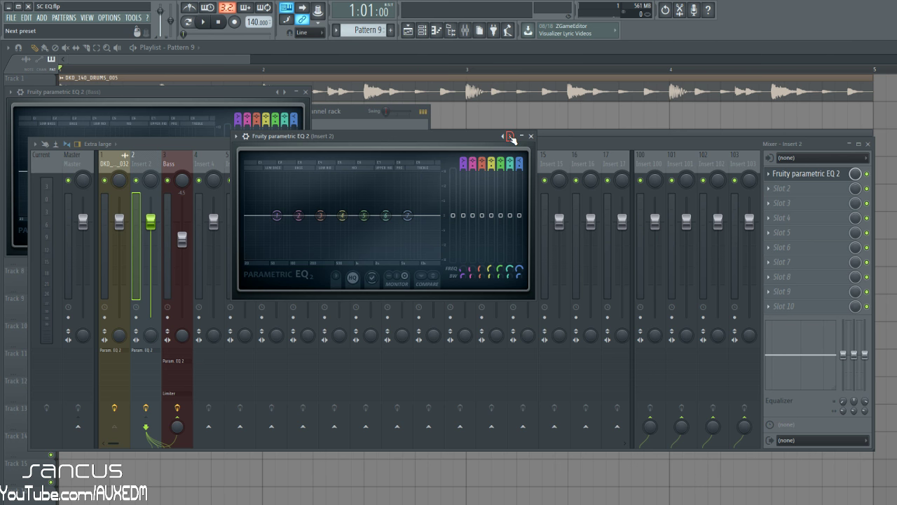
{"action": "left_click", "coordinate": [511, 136]}
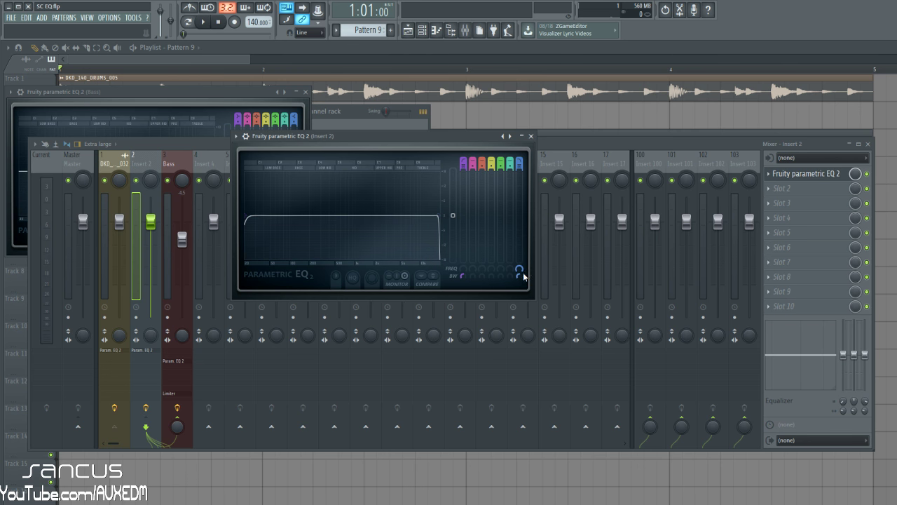
Lower the band 7 frequency of Insert 2's EQ to cut the highs, and play the loop to check it.
{"action": "mouse_move", "coordinate": [525, 276]}
{"action": "left_mouse_down"}
{"action": "mouse_move", "coordinate": [524, 305]}
{"action": "mouse_move", "coordinate": [524, 276]}
{"action": "left_mouse_up"}
{"action": "left_click_drag", "start_coordinate": [251, 219], "coordinate": [331, 221]}
{"action": "left_click_drag", "start_coordinate": [519, 267], "coordinate": [520, 270]}
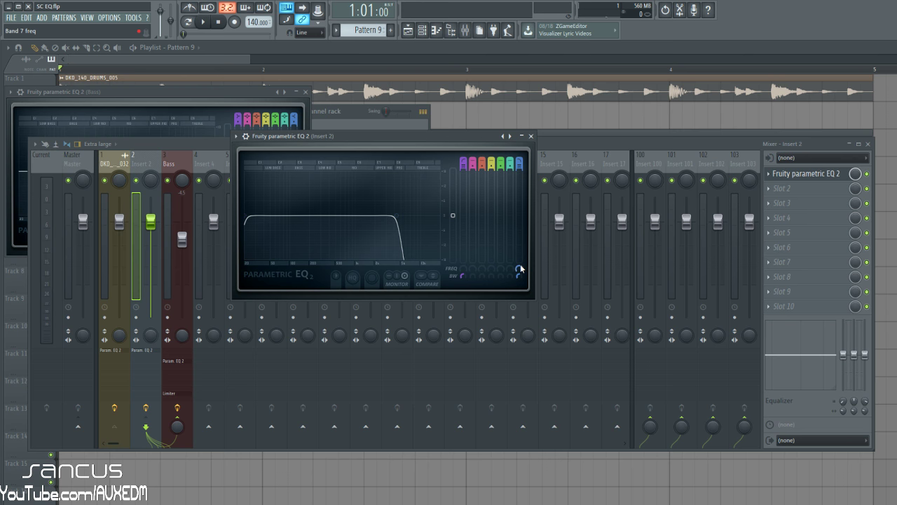
{"action": "key", "text": "space"}
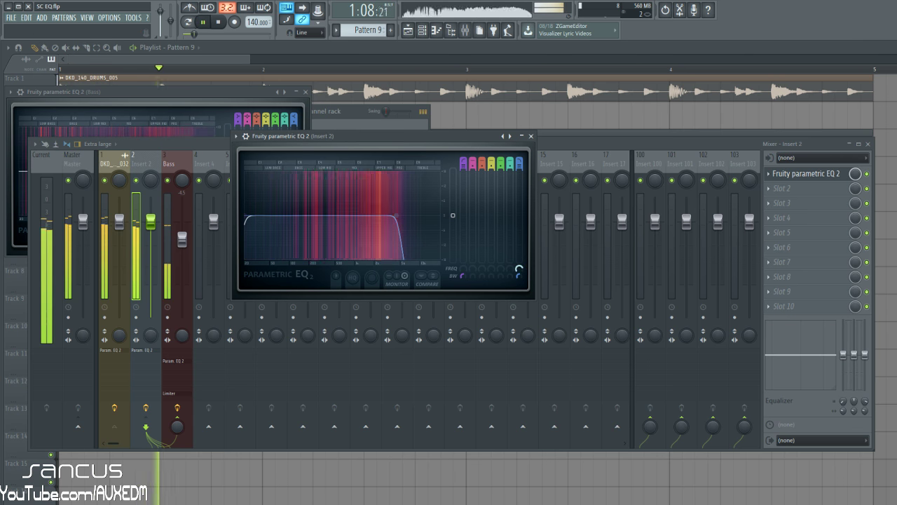
{"action": "key", "text": "space"}
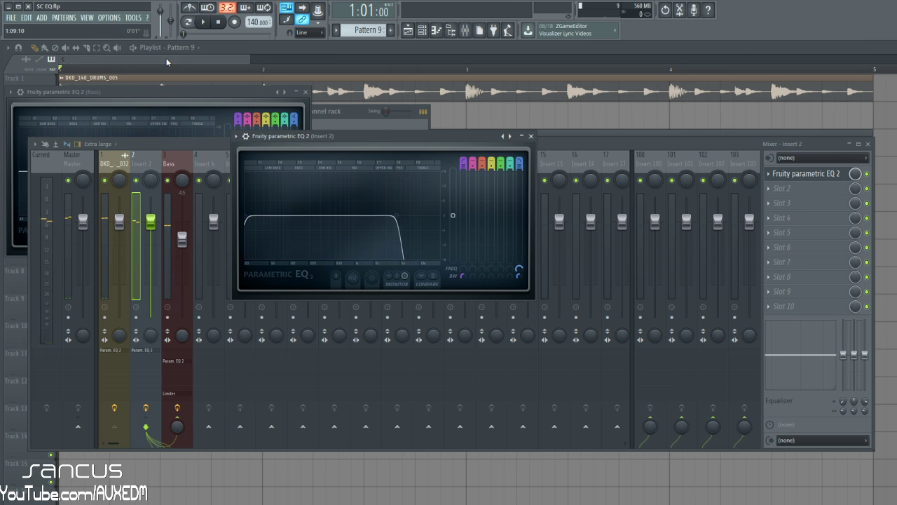
Select the playlist range from 1:03:00 to 1:09:00 and play it with Insert 2's parametric EQ open.
{"action": "key", "text": "F12"}
{"action": "left_click_drag", "start_coordinate": [84, 73], "coordinate": [160, 73]}
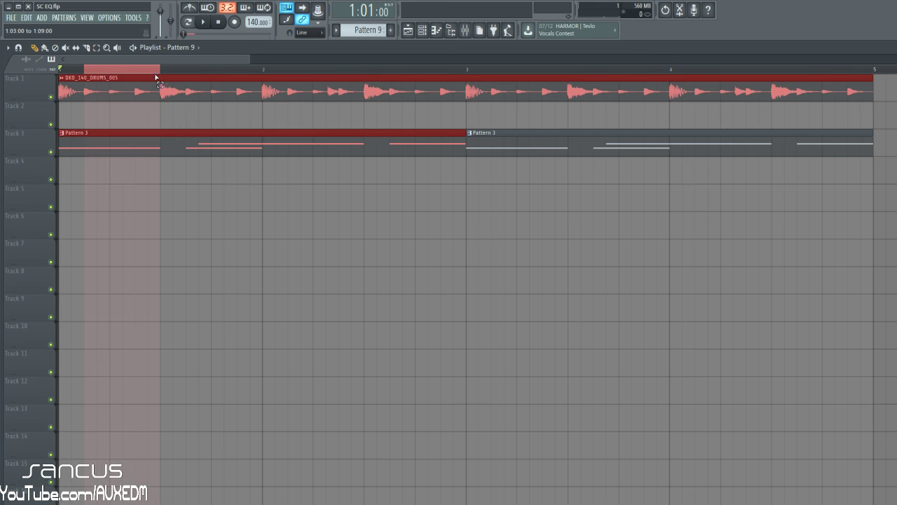
{"action": "left_click", "coordinate": [464, 29]}
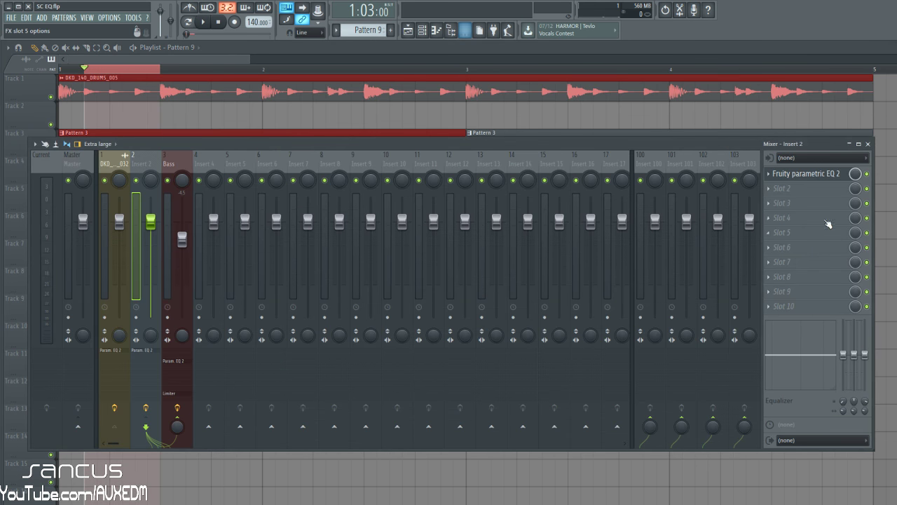
{"action": "left_click", "coordinate": [806, 174]}
{"action": "key", "text": "space"}
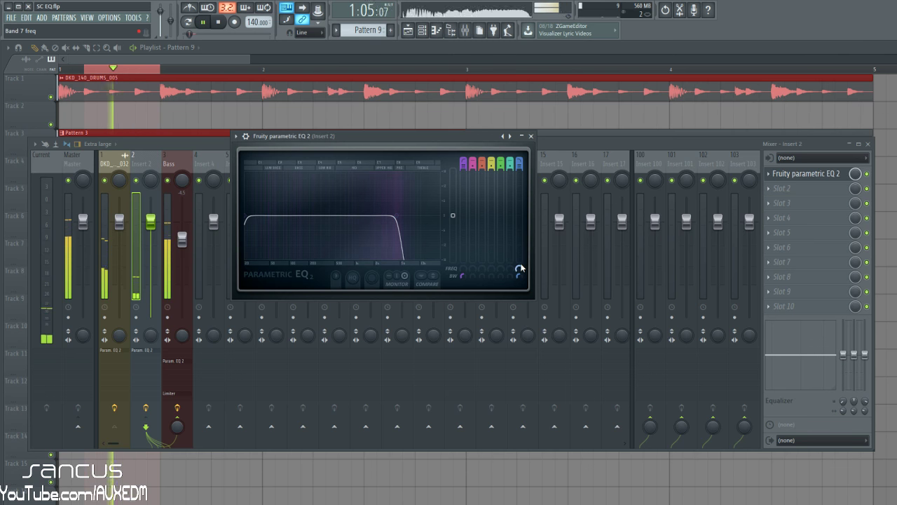
{"action": "key", "text": "space"}
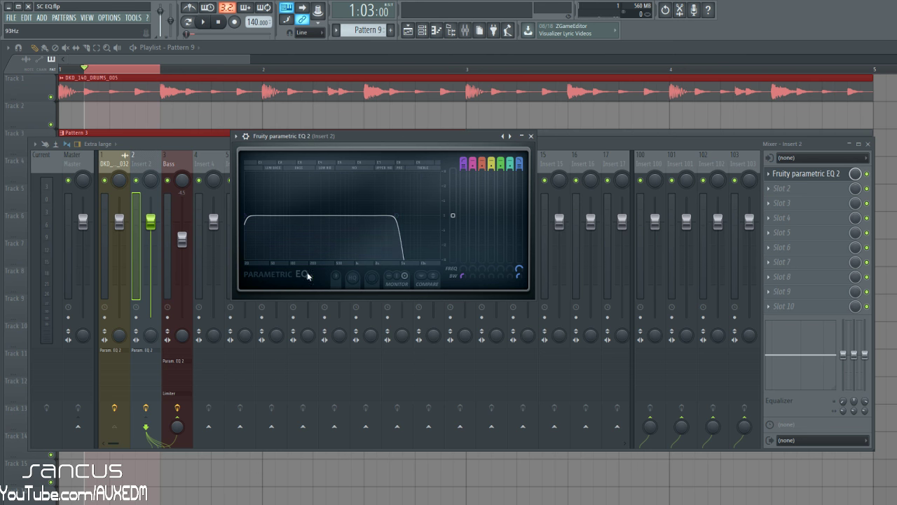
Lower the band 7 frequency of Insert 2's EQ further and replay the selected range.
{"action": "mouse_move", "coordinate": [523, 269]}
{"action": "left_mouse_down"}
{"action": "mouse_move", "coordinate": [522, 290]}
{"action": "mouse_move", "coordinate": [518, 270]}
{"action": "mouse_move", "coordinate": [518, 284]}
{"action": "left_mouse_up"}
{"action": "key", "text": "space"}
{"action": "key", "text": "space"}
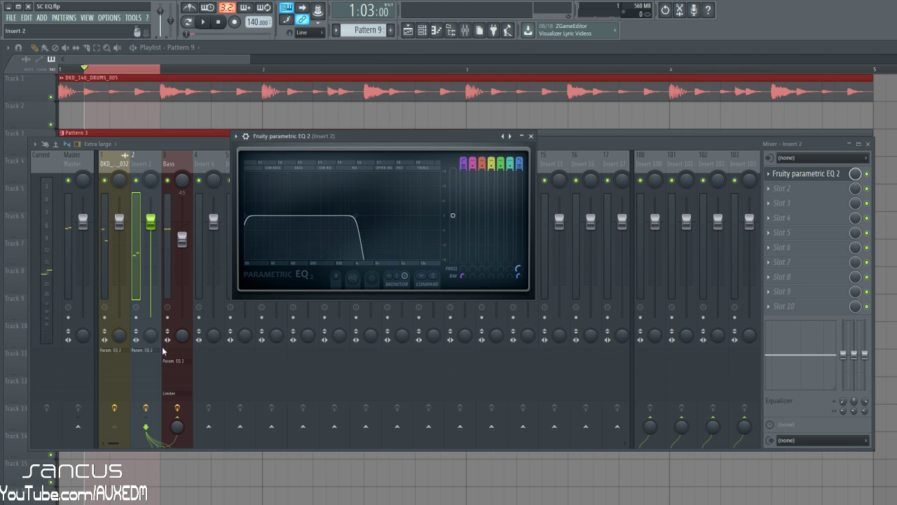
Clear the playlist time selection and play the loop from the start while watching Insert 2's level in the mixer.
{"action": "left_click", "coordinate": [63, 70]}
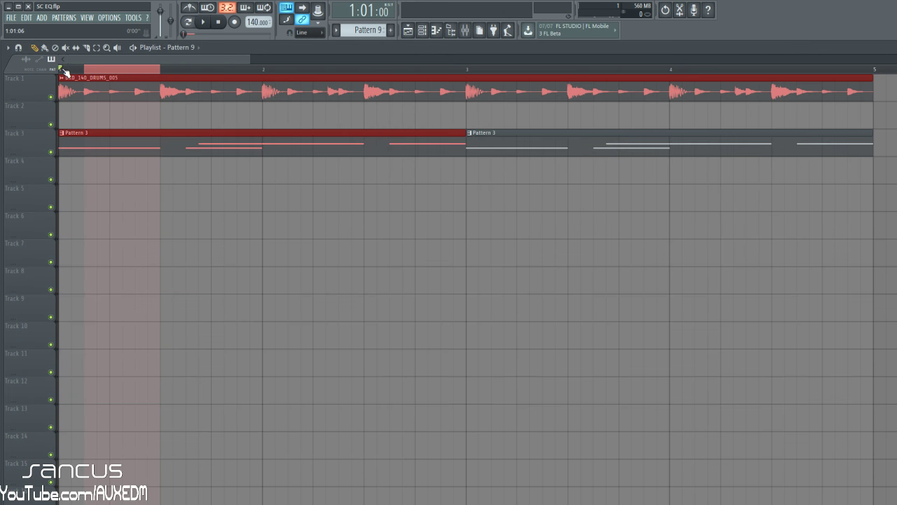
{"action": "left_click", "coordinate": [465, 30]}
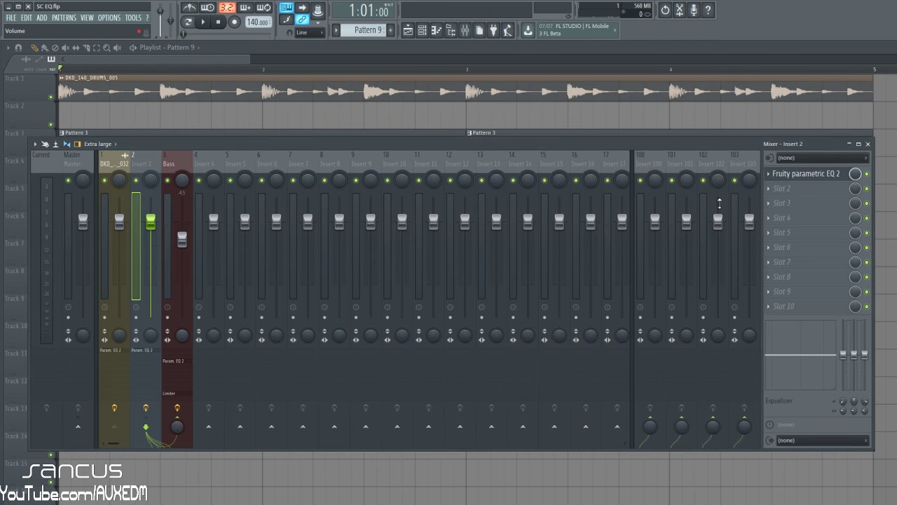
{"action": "key", "text": "space"}
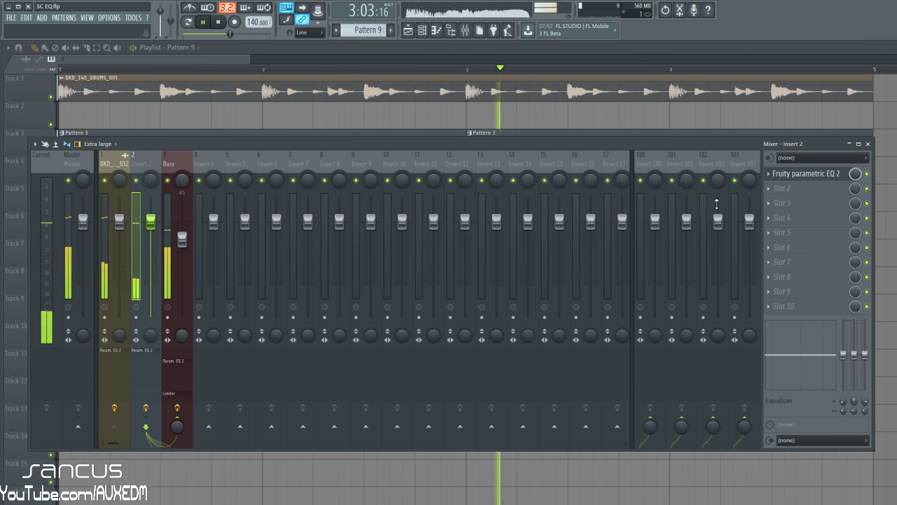
{"action": "key", "text": "space"}
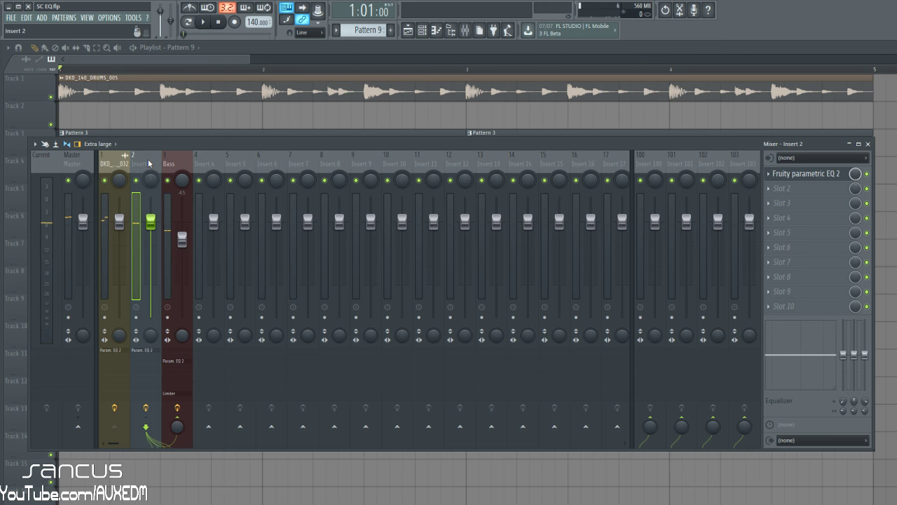
Add Fruity Limiter to the second effect slot of Insert 2 and raise its noise gate threshold.
{"action": "left_click", "coordinate": [773, 189]}
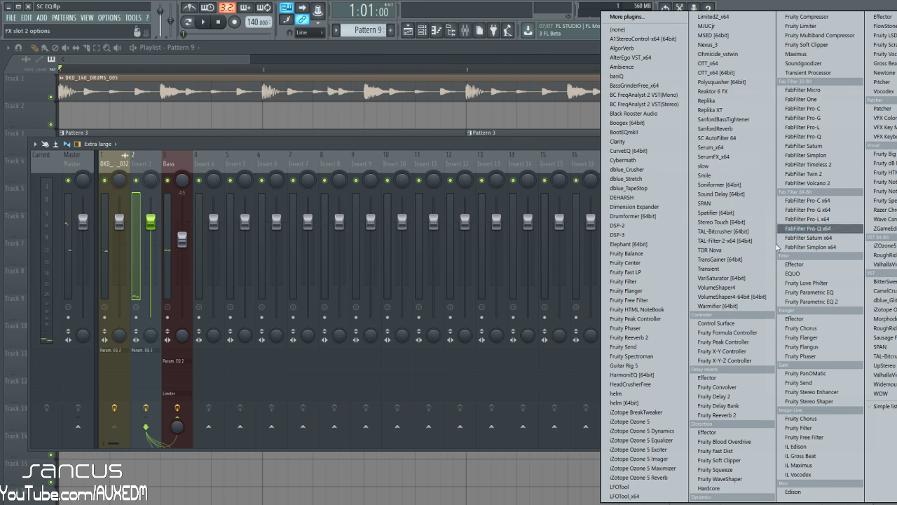
{"action": "left_click", "coordinate": [800, 26]}
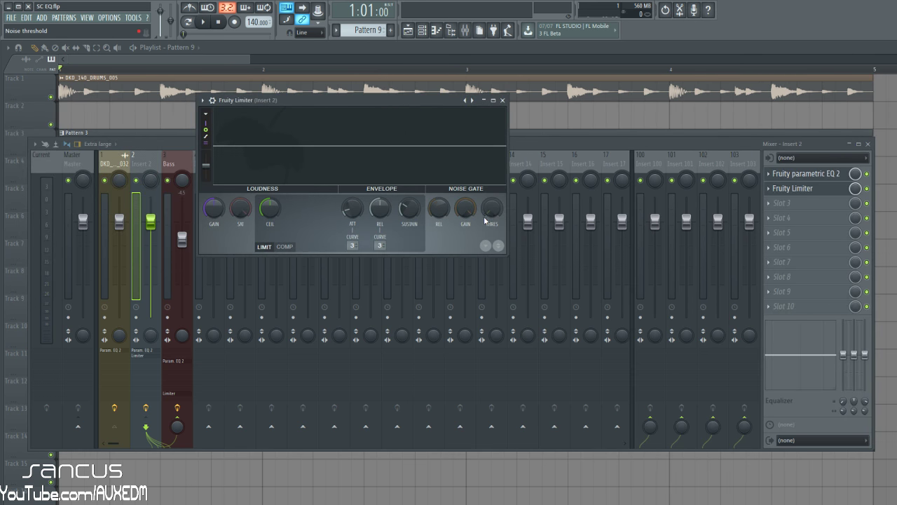
{"action": "mouse_move", "coordinate": [478, 205]}
{"action": "left_mouse_down"}
{"action": "mouse_move", "coordinate": [478, 223]}
{"action": "mouse_move", "coordinate": [465, 188]}
{"action": "mouse_move", "coordinate": [464, 206]}
{"action": "left_mouse_up"}
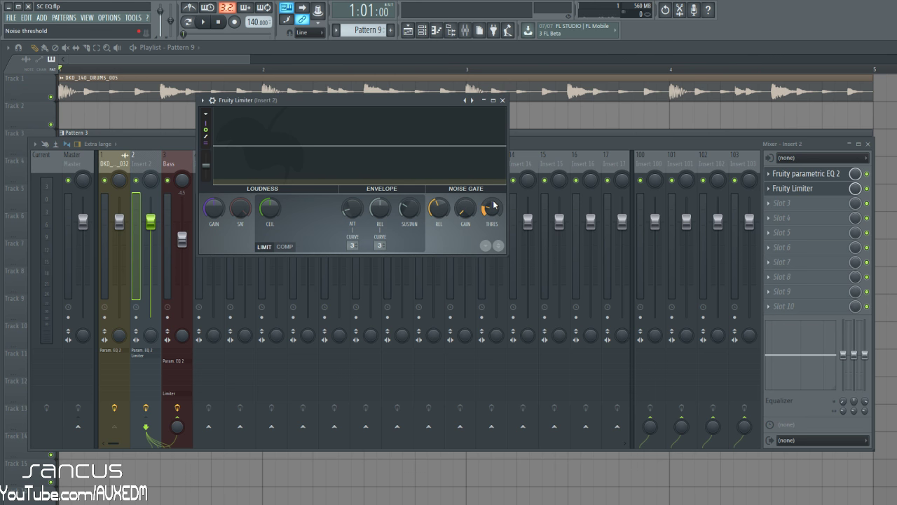
Lower the noise gate threshold of Insert 2's limiter to its minimum and play the loop to view the ungated signal.
{"action": "left_click_drag", "start_coordinate": [494, 204], "coordinate": [494, 213]}
{"action": "left_click_drag", "start_coordinate": [494, 214], "coordinate": [487, 209]}
{"action": "key", "text": "space"}
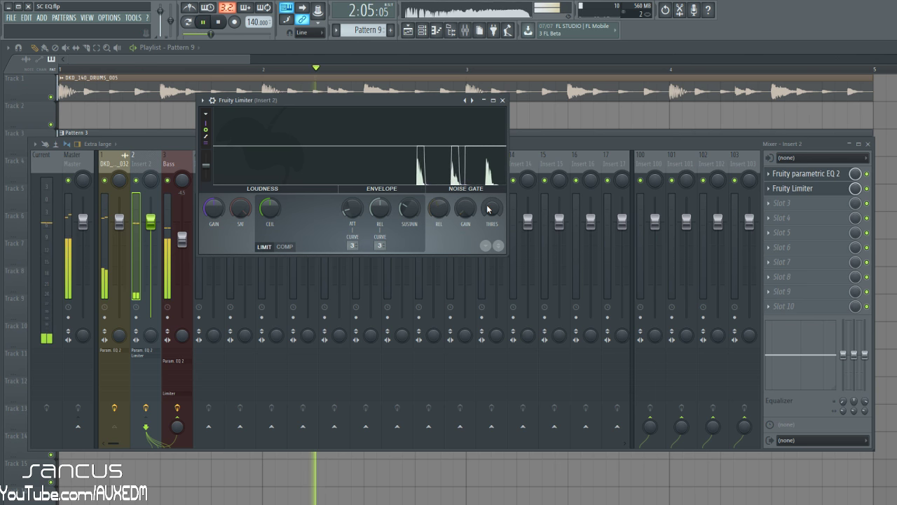
{"action": "key", "text": "space"}
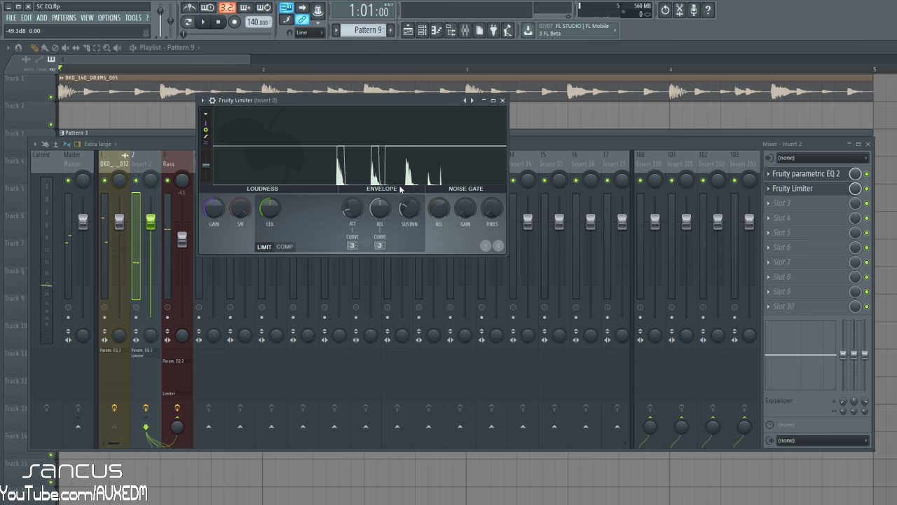
Raise the noise gate threshold of Insert 2's limiter slightly and play the loop to check the gating.
{"action": "left_click_drag", "start_coordinate": [492, 210], "coordinate": [492, 202]}
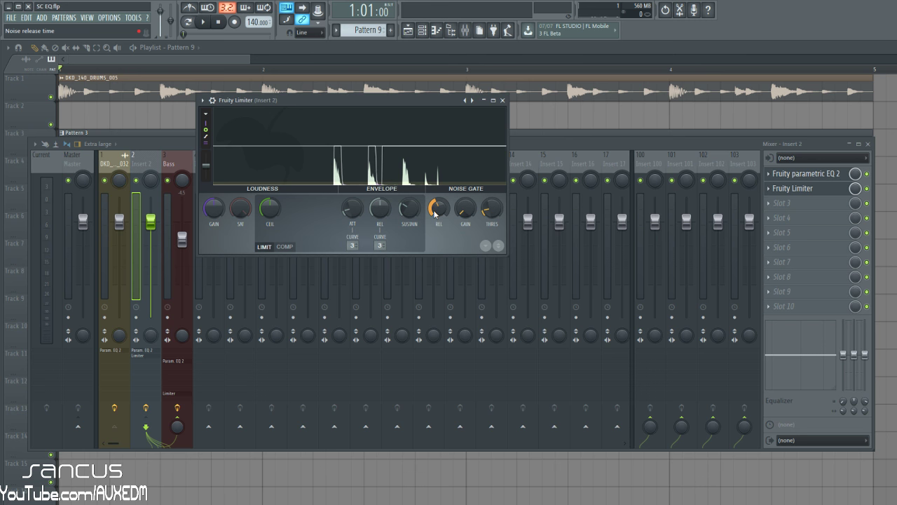
{"action": "key", "text": "space"}
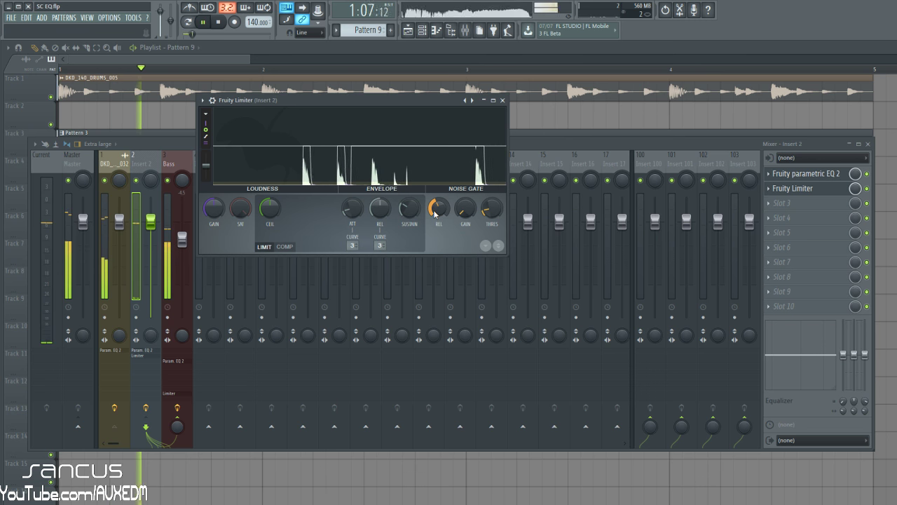
{"action": "key", "text": "space"}
Open the Bass track's Fruity Limiter and play the loop to check how its threshold and ratio duck the bass.
{"action": "left_click", "coordinate": [178, 160]}
{"action": "left_click", "coordinate": [806, 203]}
{"action": "left_click", "coordinate": [810, 293]}
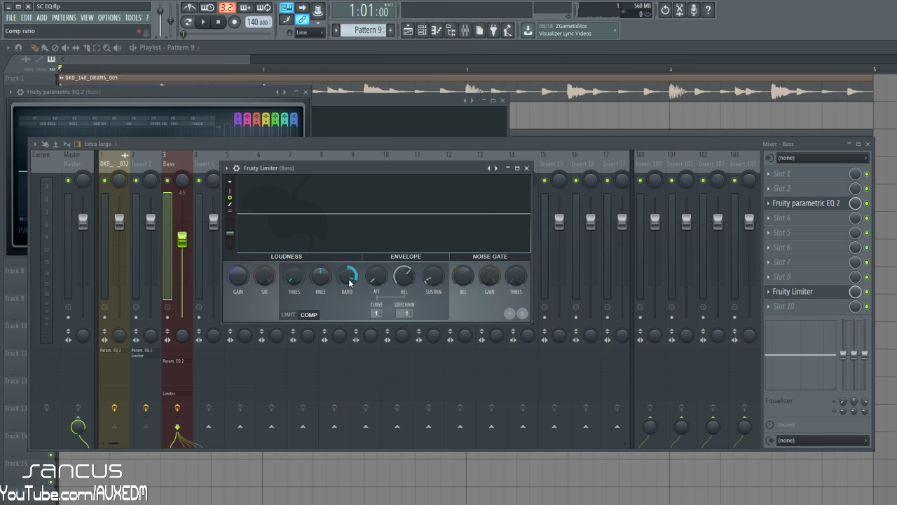
{"action": "left_click", "coordinate": [297, 279]}
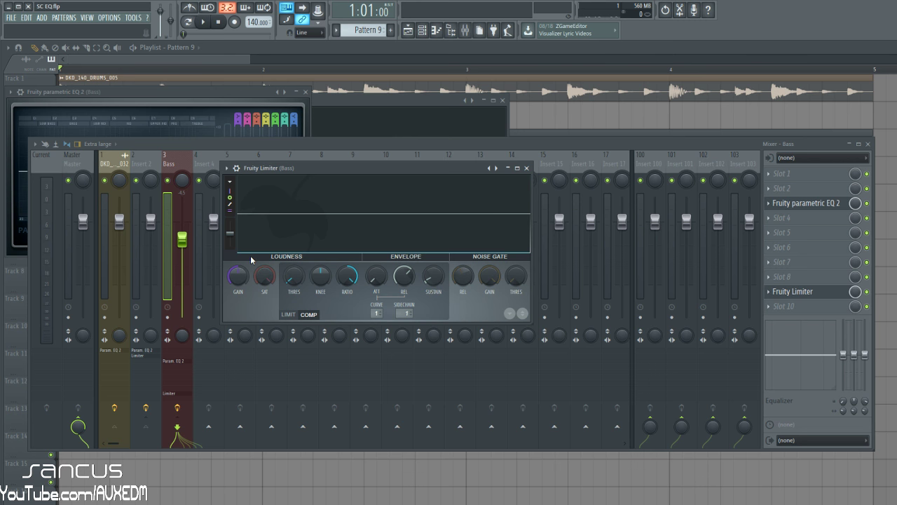
{"action": "key", "text": "space"}
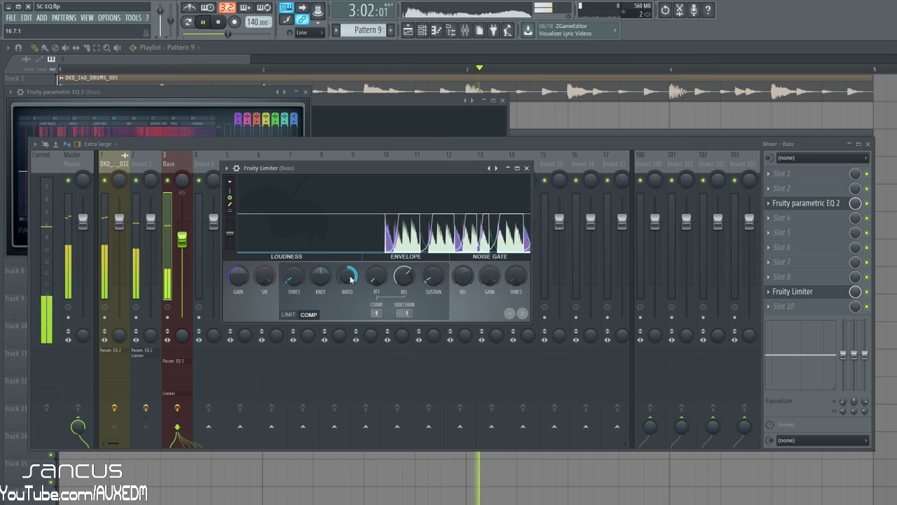
{"action": "key", "text": "space"}
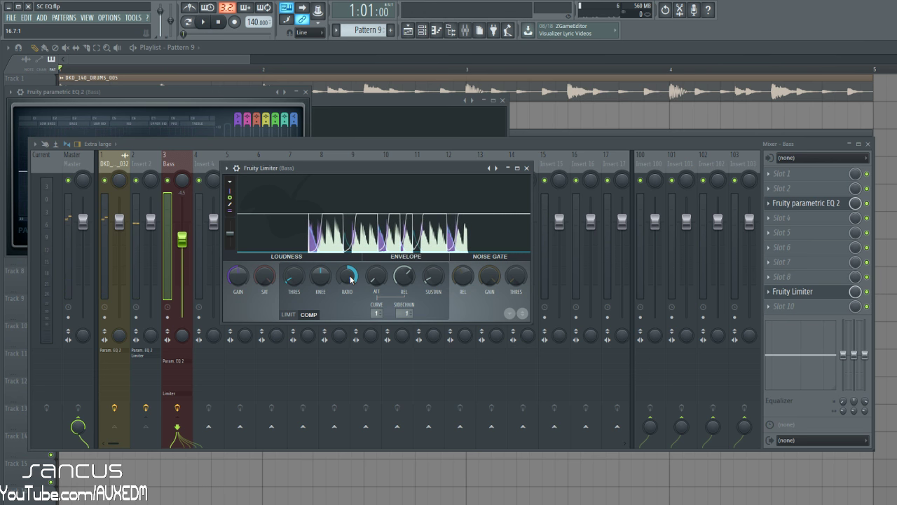
Toggle Insert 2's effect slots and play the loop to compare their influence on the bass ducking.
{"action": "left_click", "coordinate": [147, 409]}
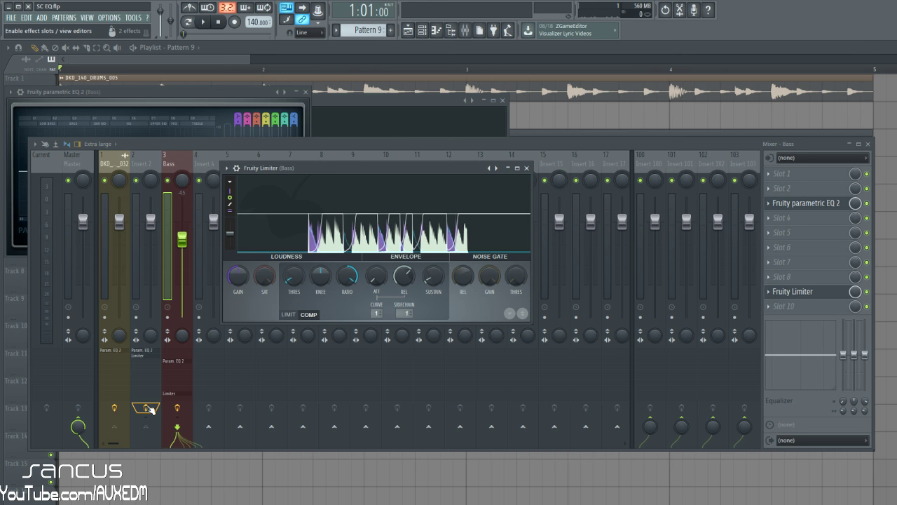
{"action": "key", "text": "space"}
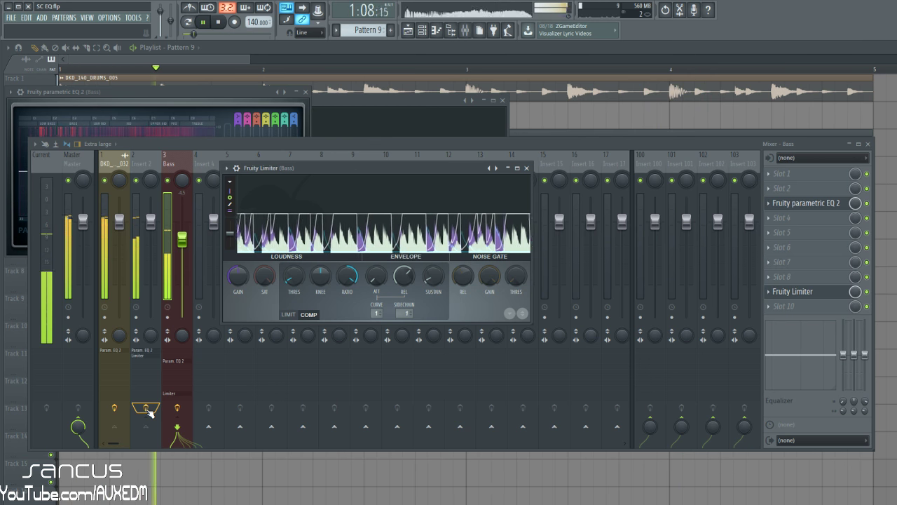
{"action": "key", "text": "space"}
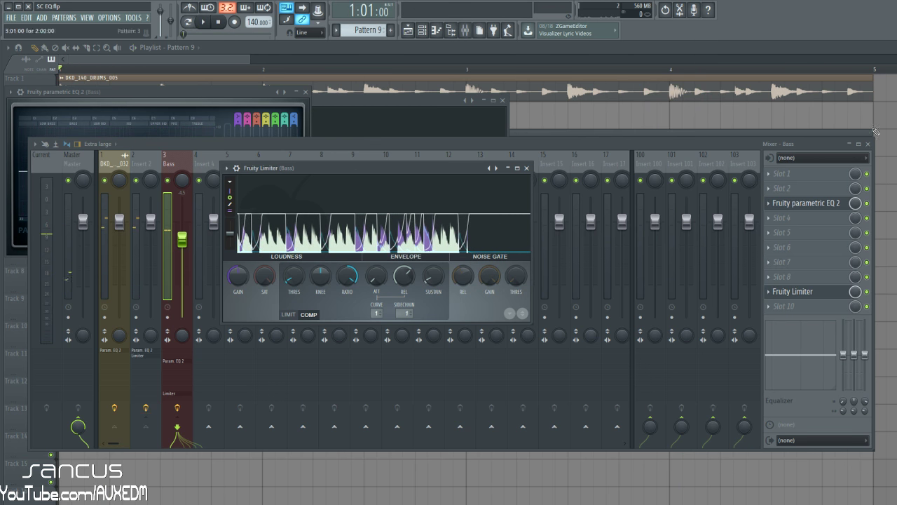
Close all open plugin and mixer windows, and reopen only the mixer.
{"action": "left_click", "coordinate": [868, 144]}
{"action": "key", "text": "F12"}
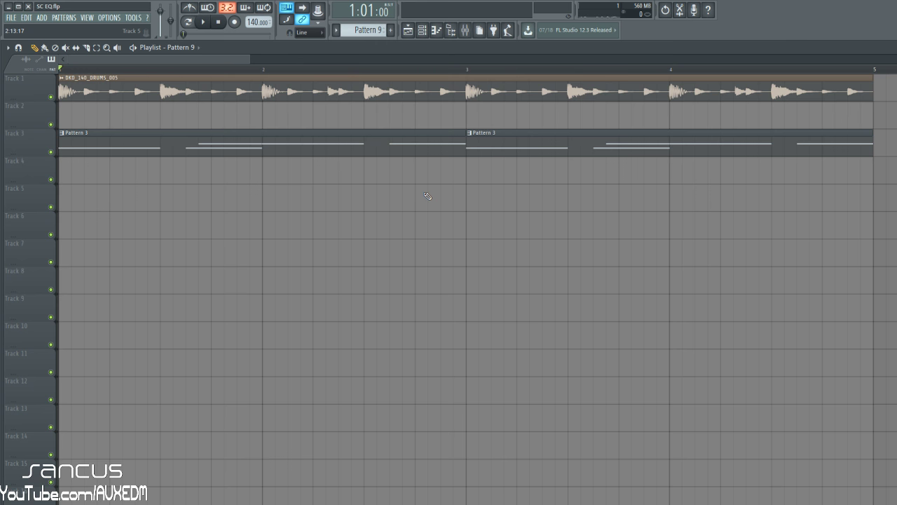
{"action": "left_click", "coordinate": [465, 29]}
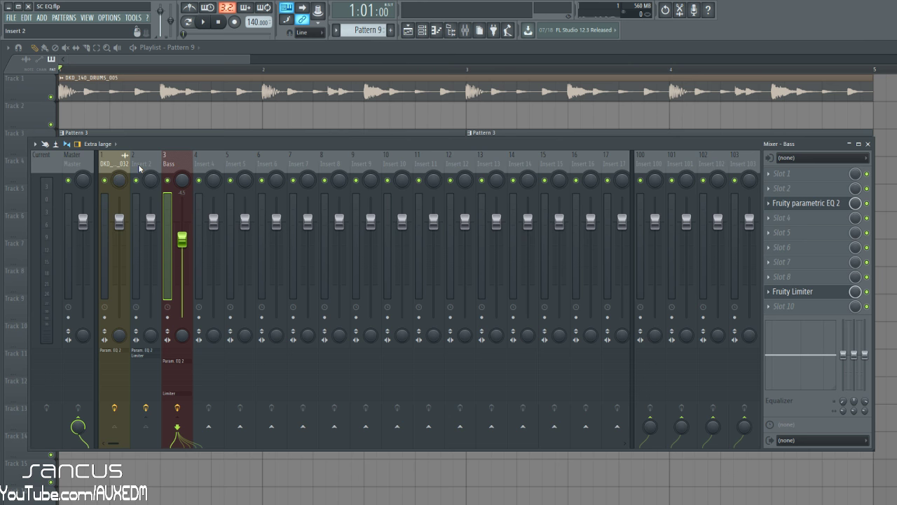
Select the DKD_140_DRUMS_032 track, and move and widen the mixer window to show more insert tracks.
{"action": "left_click_drag", "start_coordinate": [138, 166], "coordinate": [213, 166]}
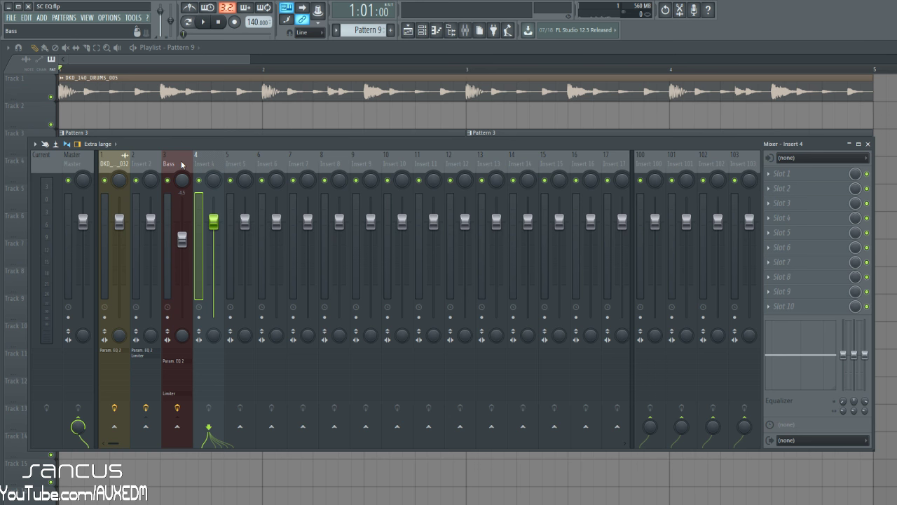
{"action": "left_click_drag", "start_coordinate": [163, 163], "coordinate": [127, 162]}
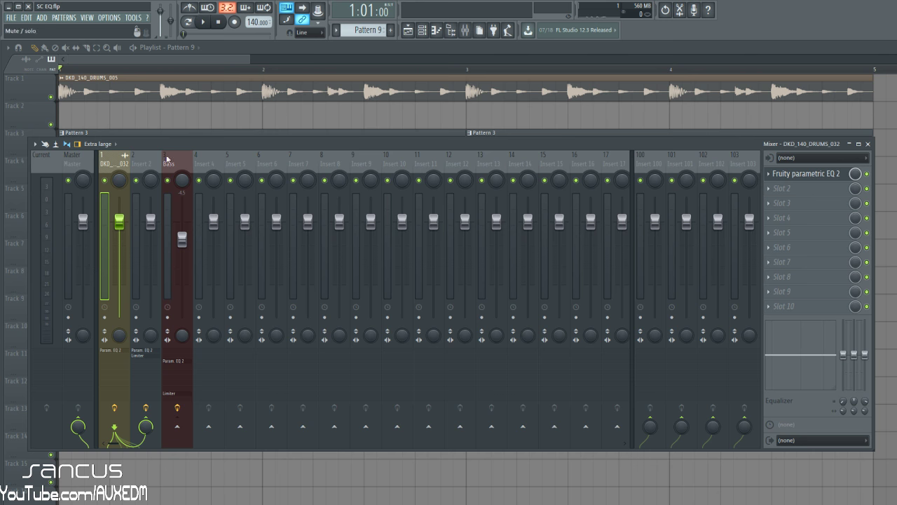
{"action": "left_click_drag", "start_coordinate": [197, 144], "coordinate": [172, 126]}
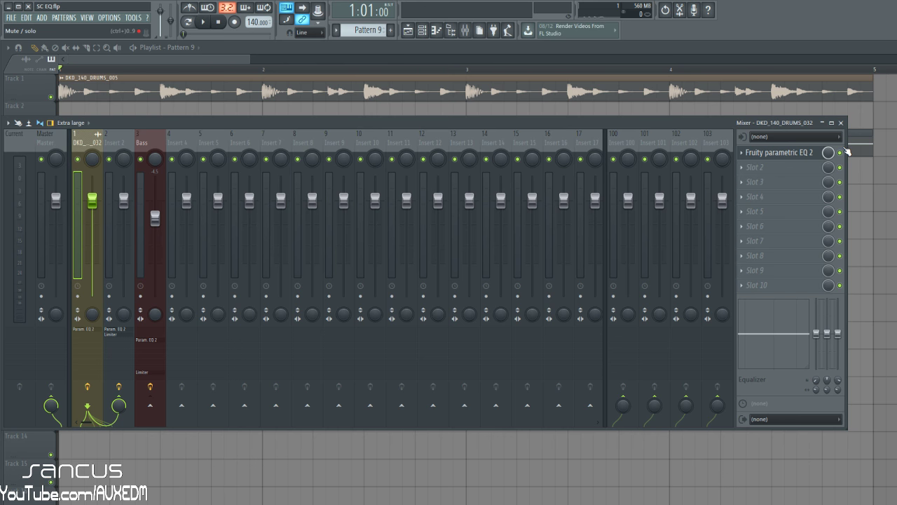
{"action": "left_click_drag", "start_coordinate": [848, 151], "coordinate": [896, 152]}
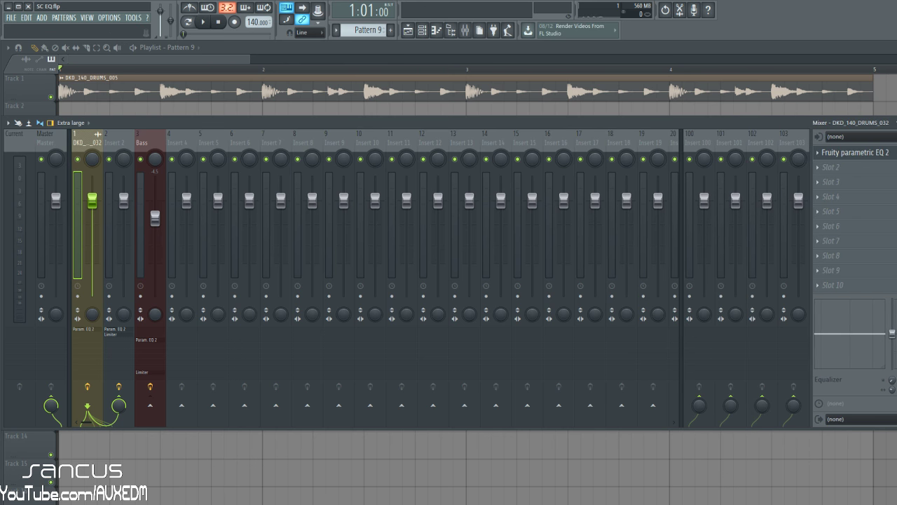
Compare the routing and effects of Insert 2 with those of the DKD_140_DRUMS_032 track.
{"action": "left_click", "coordinate": [116, 136]}
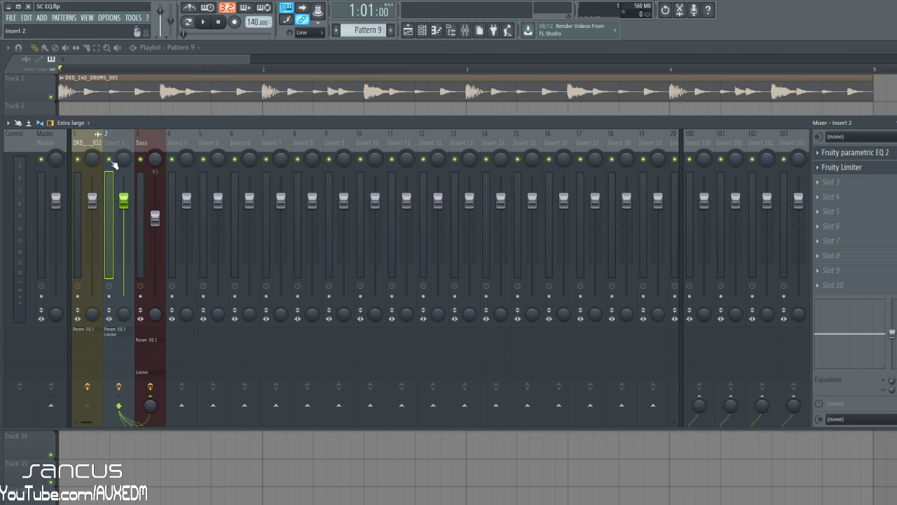
{"action": "left_click", "coordinate": [92, 139]}
{"action": "left_click", "coordinate": [116, 136]}
{"action": "left_click", "coordinate": [83, 141]}
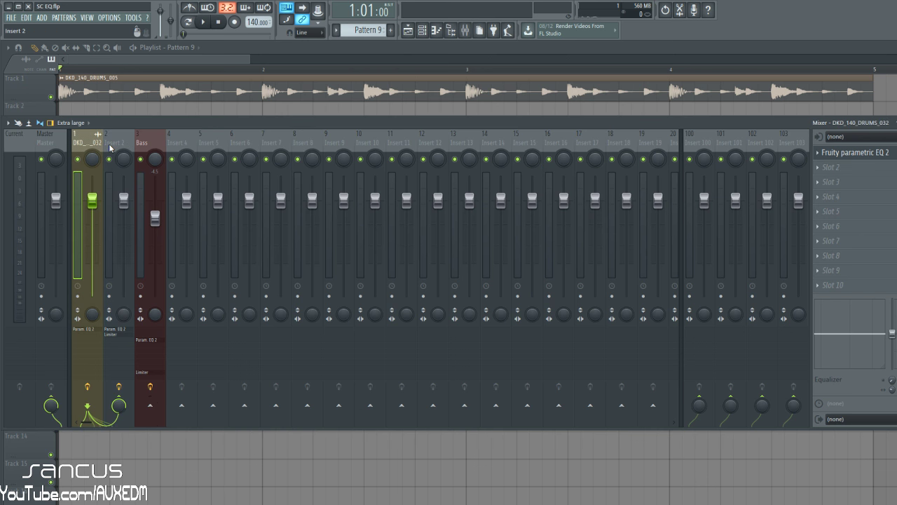